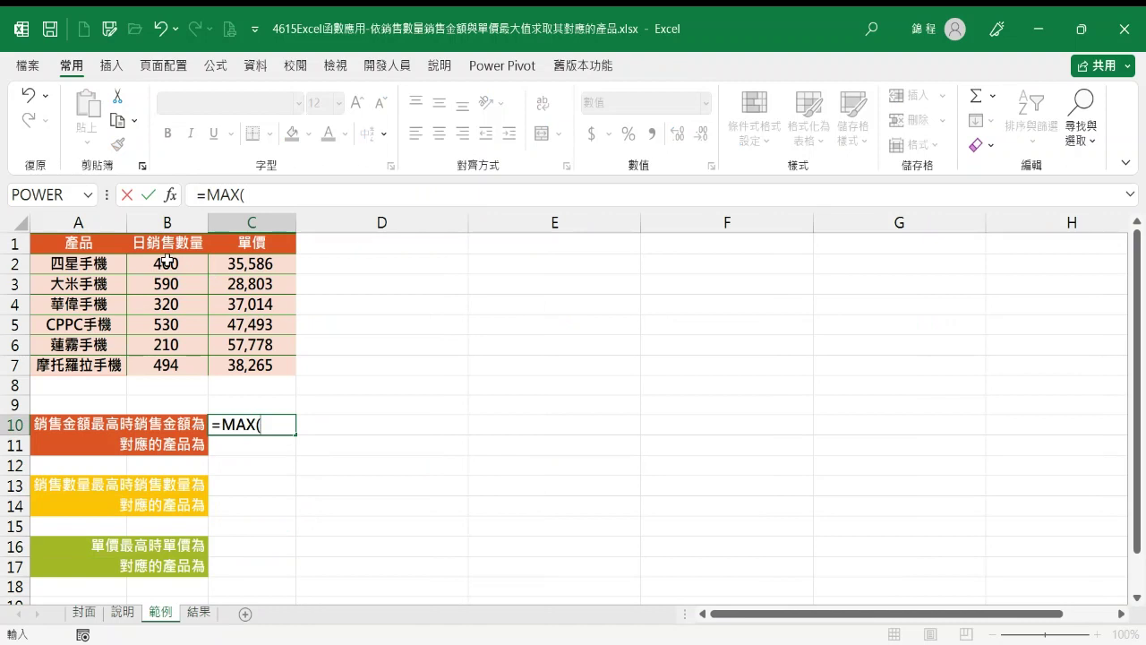
Complete the MAX formula in C10 as =MAX(B2:B7*C2:C7) to get the highest sales amount
left_click_drag(166, 259, 158, 366)
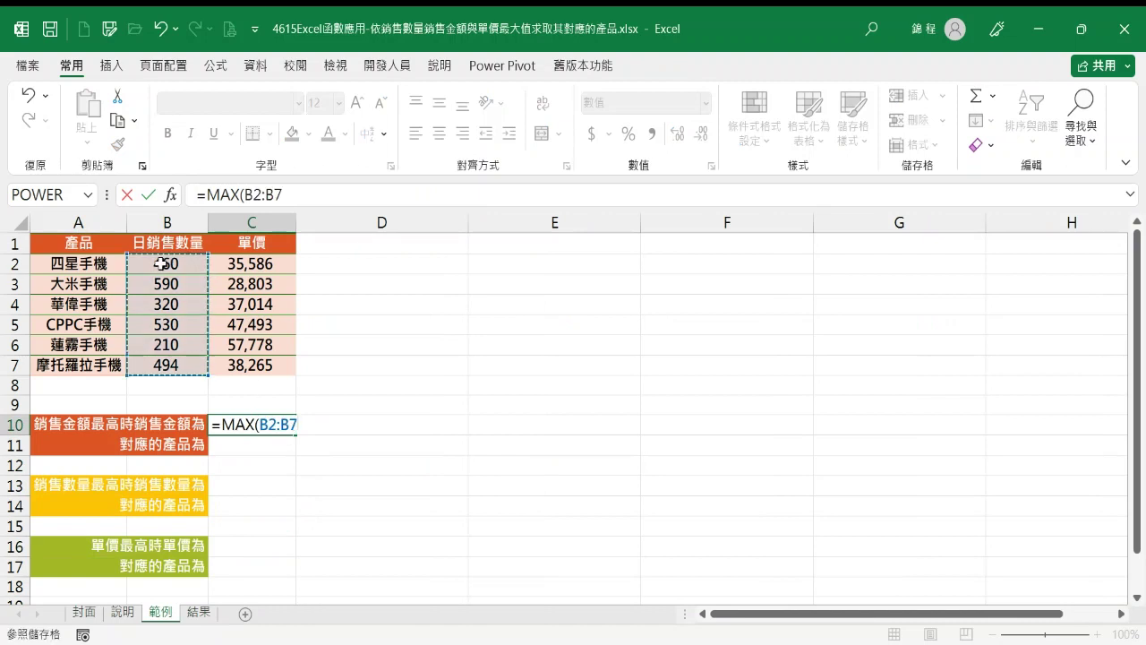
type("*")
left_click(259, 263)
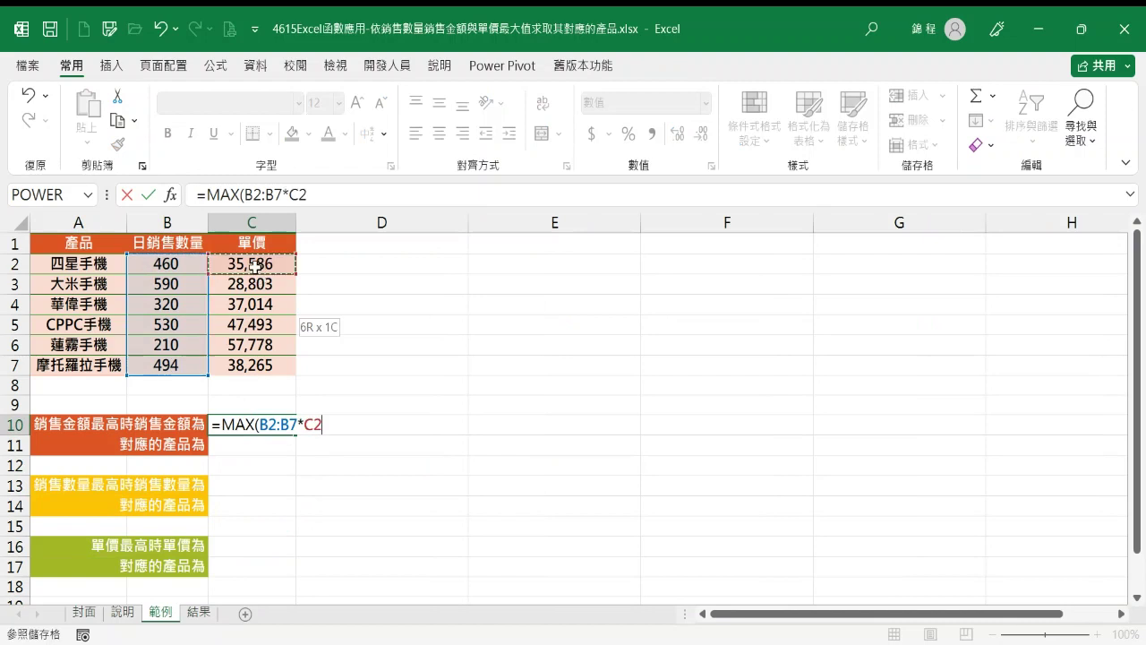
left_click_drag(255, 266, 251, 368)
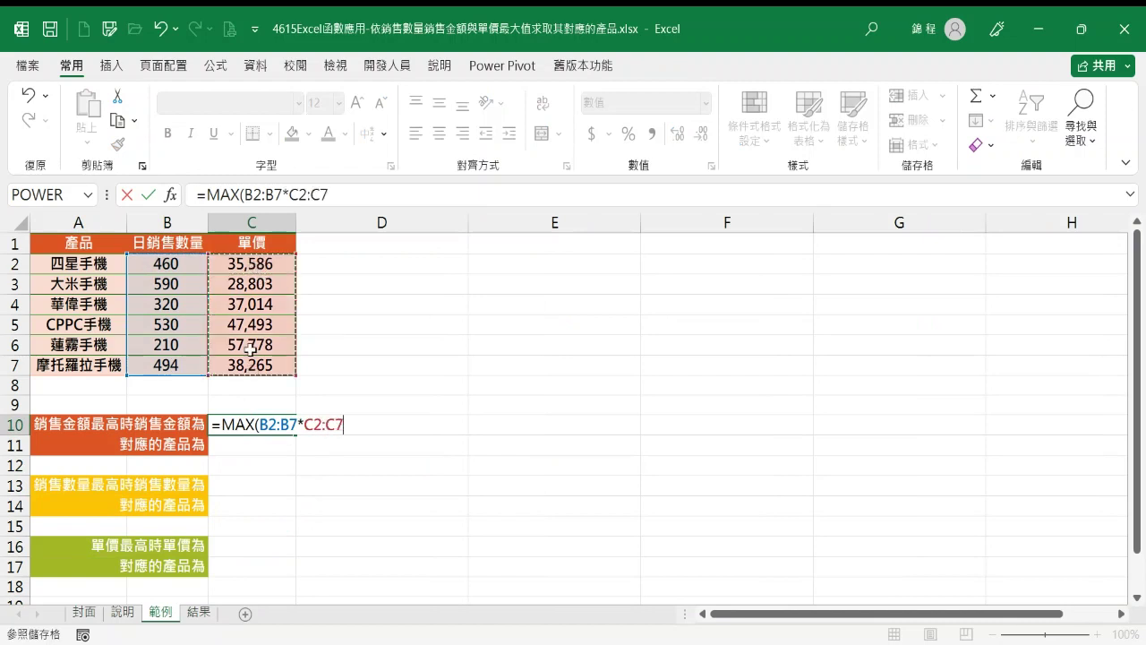
type(")")
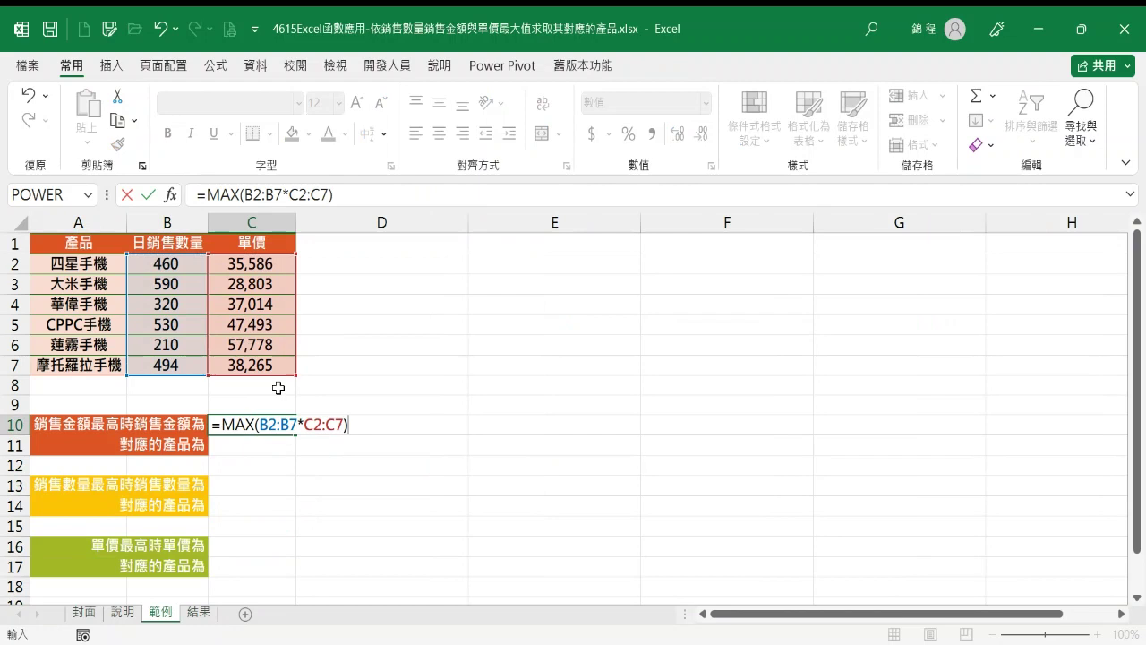
key("Tab")
left_click(280, 430)
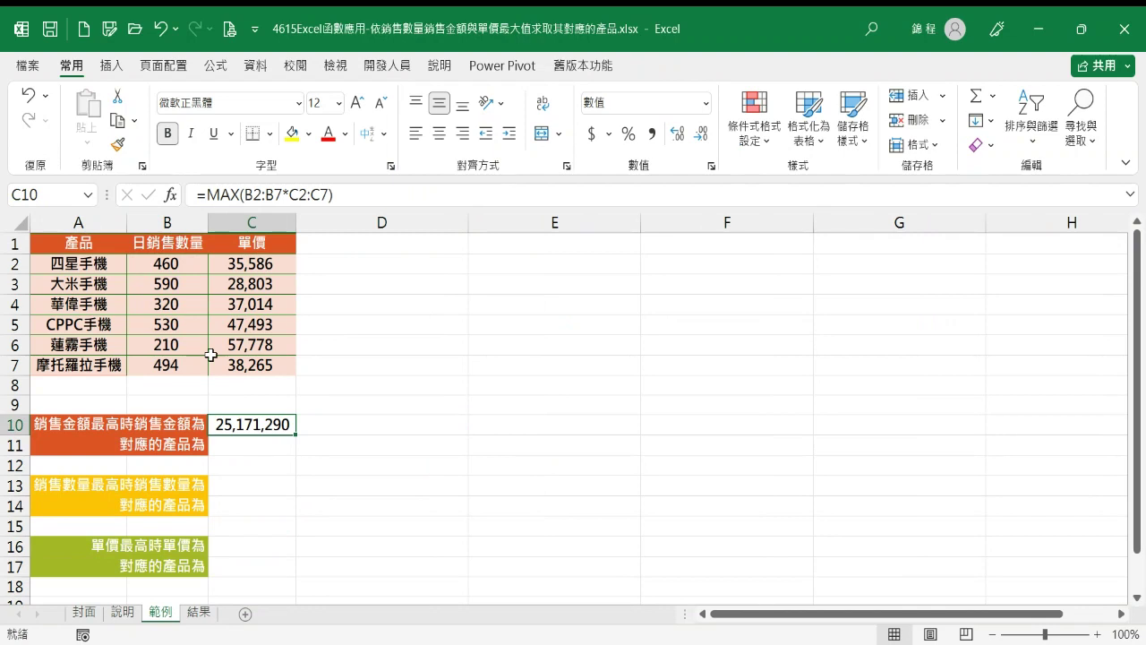
Enter =MATCH(C10,B2:B7*C2:C7) in C11 to locate the highest sales amount
left_click(252, 443)
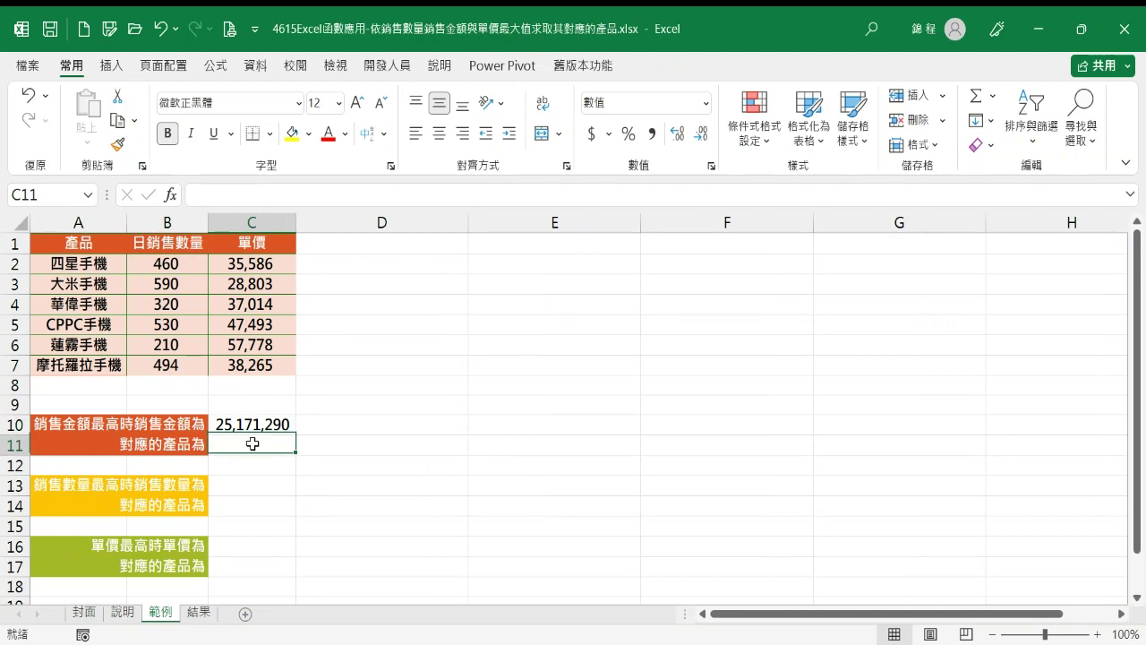
type("=")
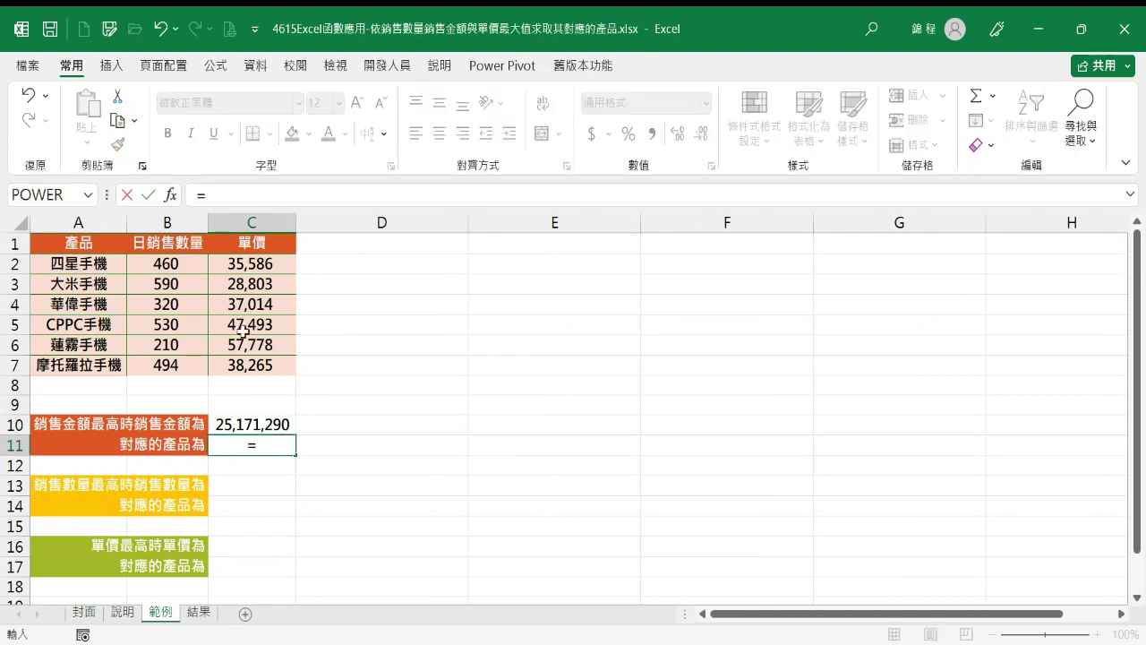
type("MATCH")
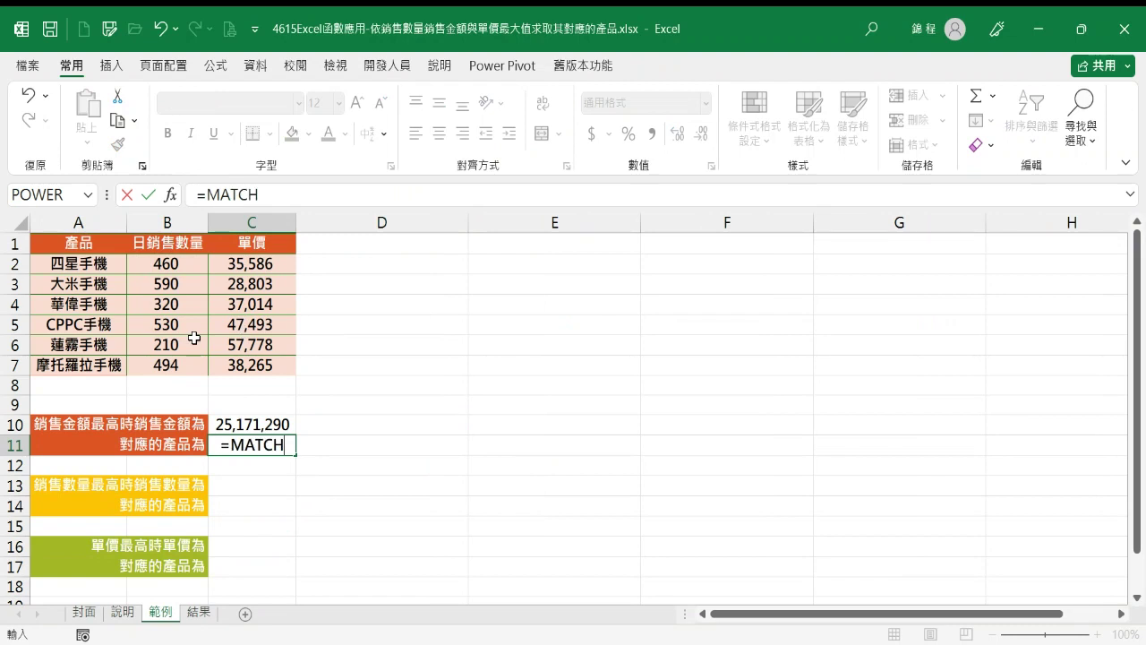
type("(")
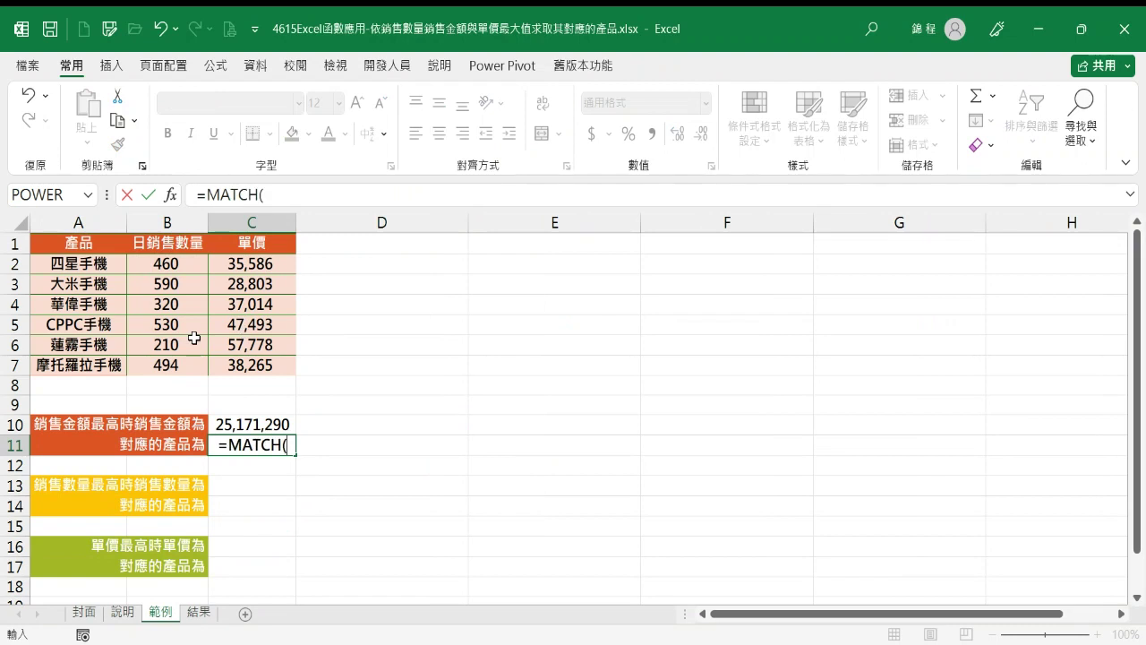
left_click(245, 423)
type(",")
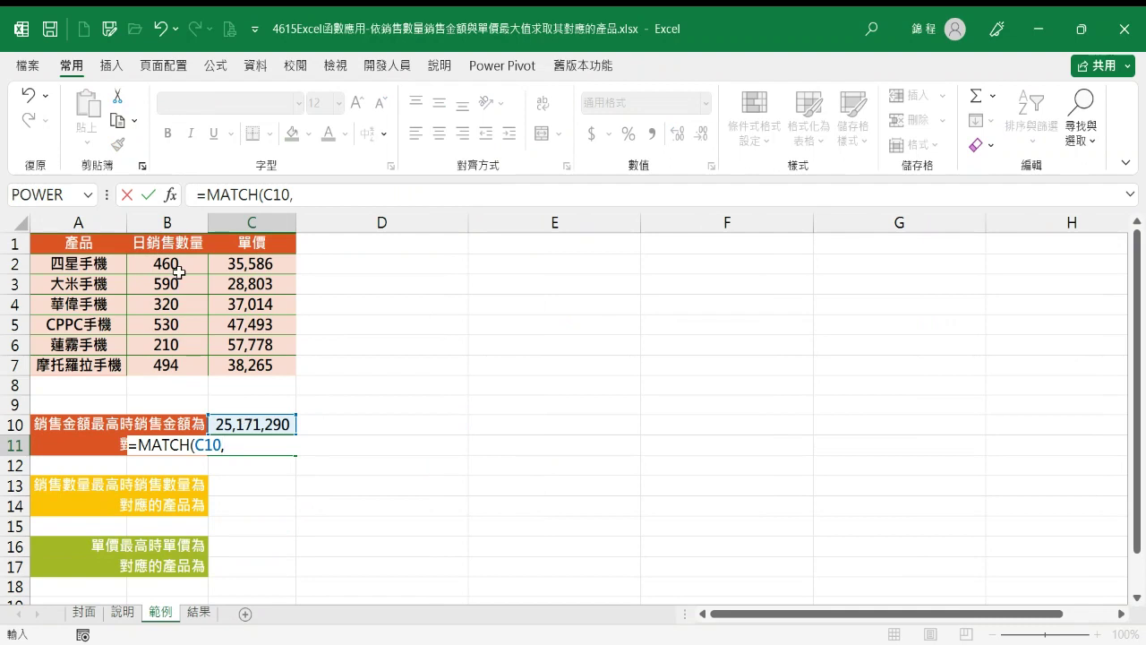
left_click_drag(180, 271, 178, 370)
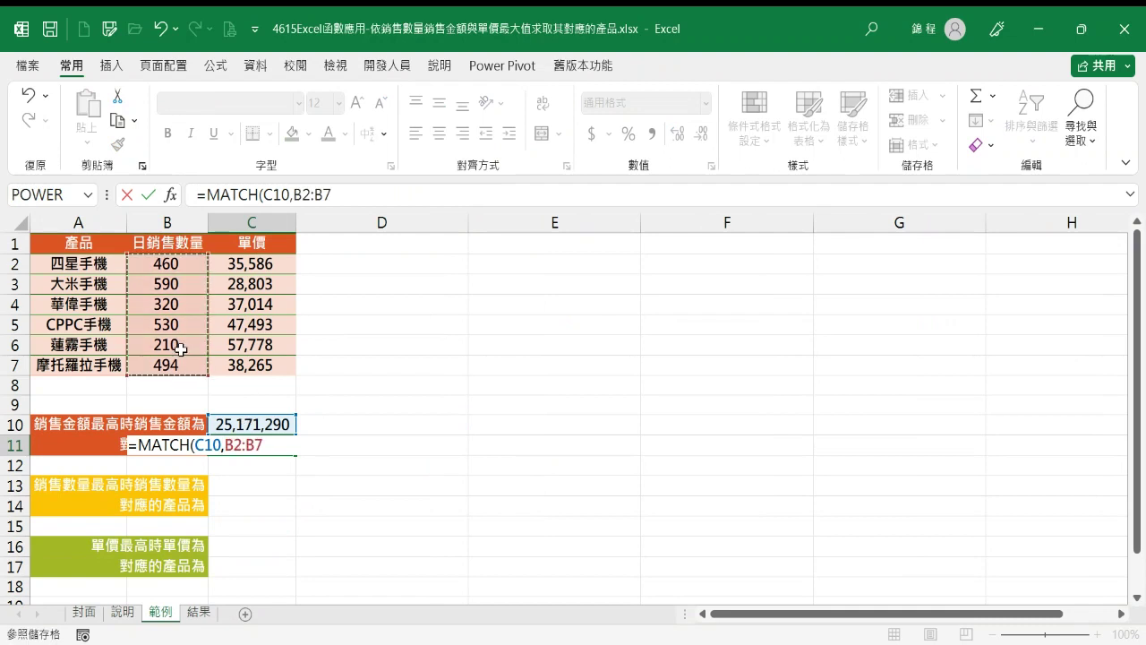
type("*")
left_click_drag(252, 263, 259, 356)
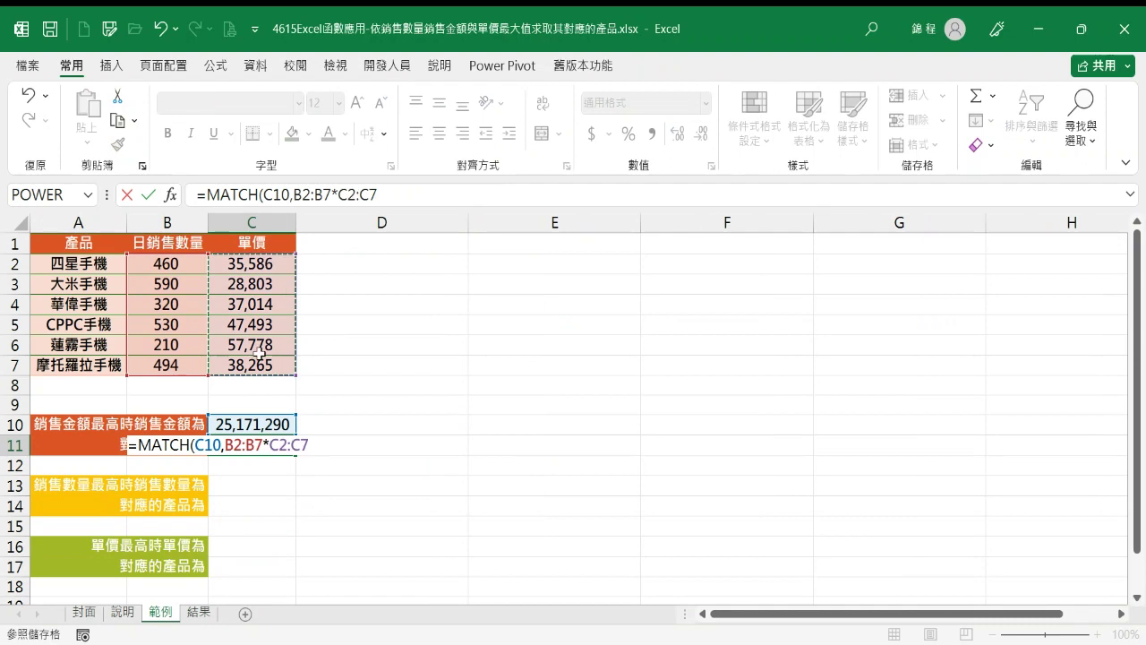
type(")")
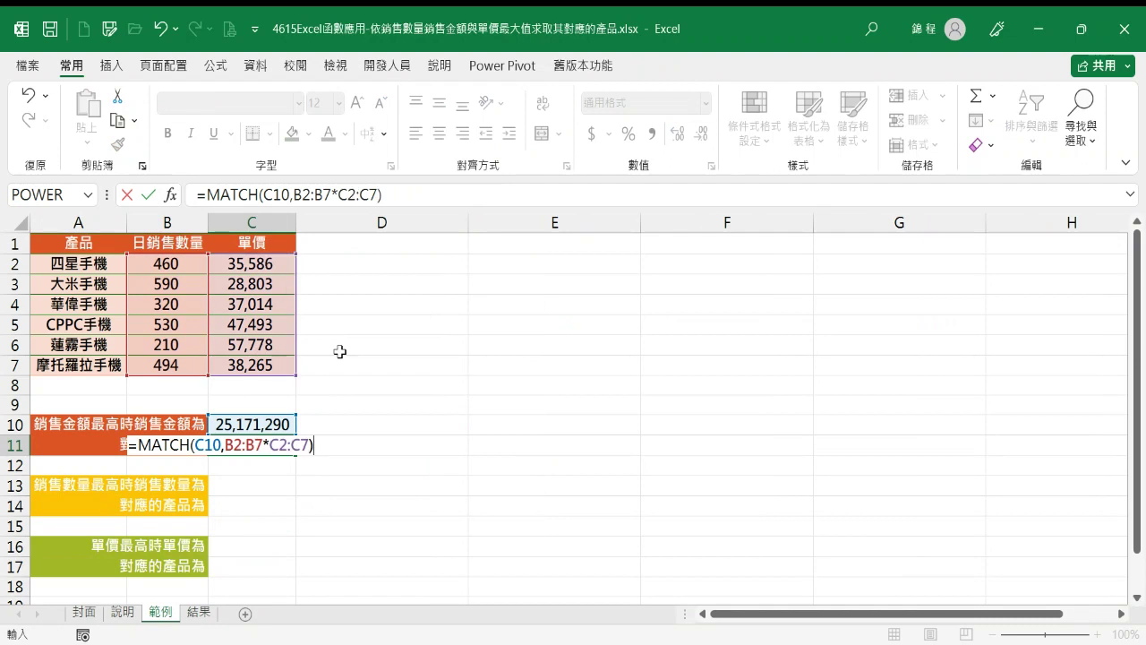
key("Tab")
left_click(288, 451)
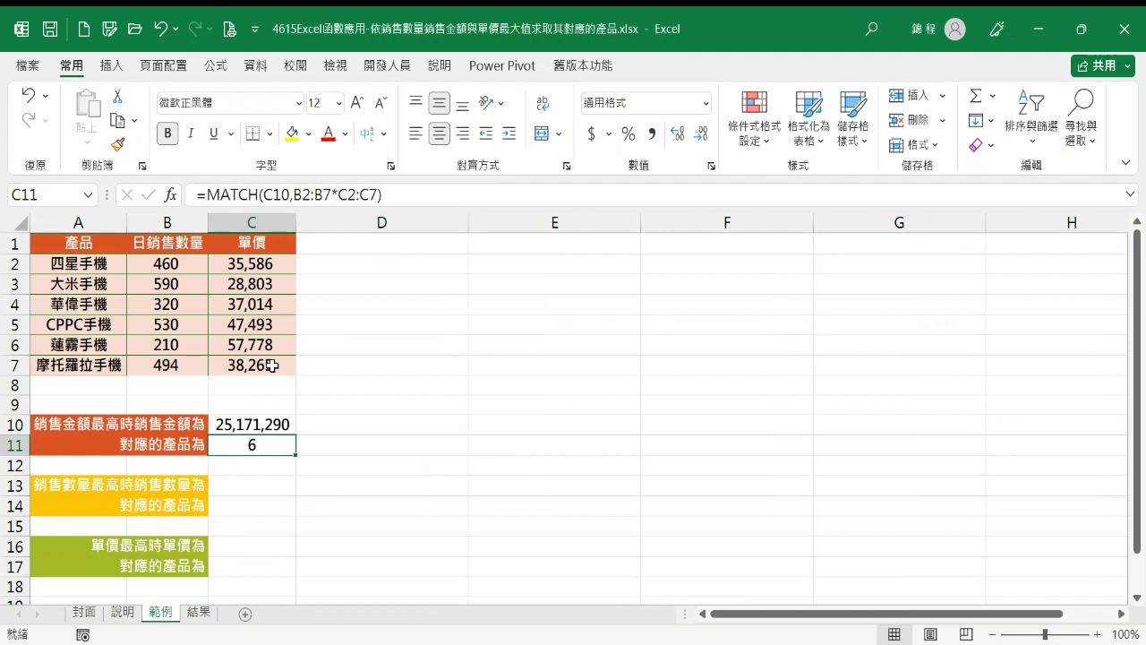
Add 0 as the match type to the MATCH formula in C11 for an exact match
left_click(382, 194)
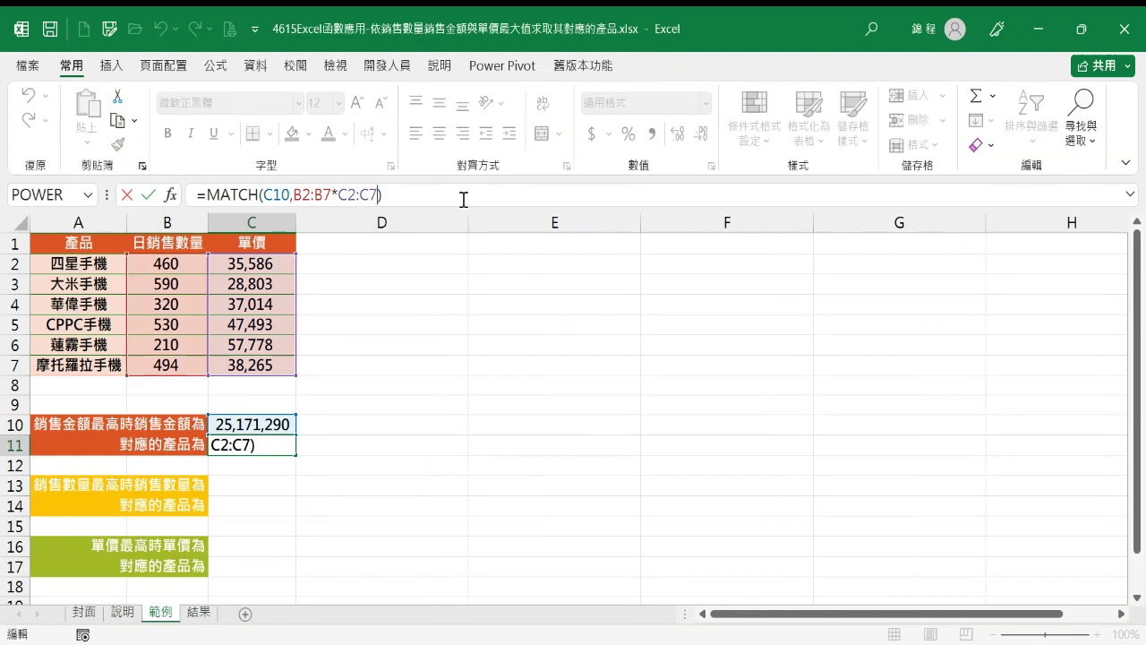
type(",")
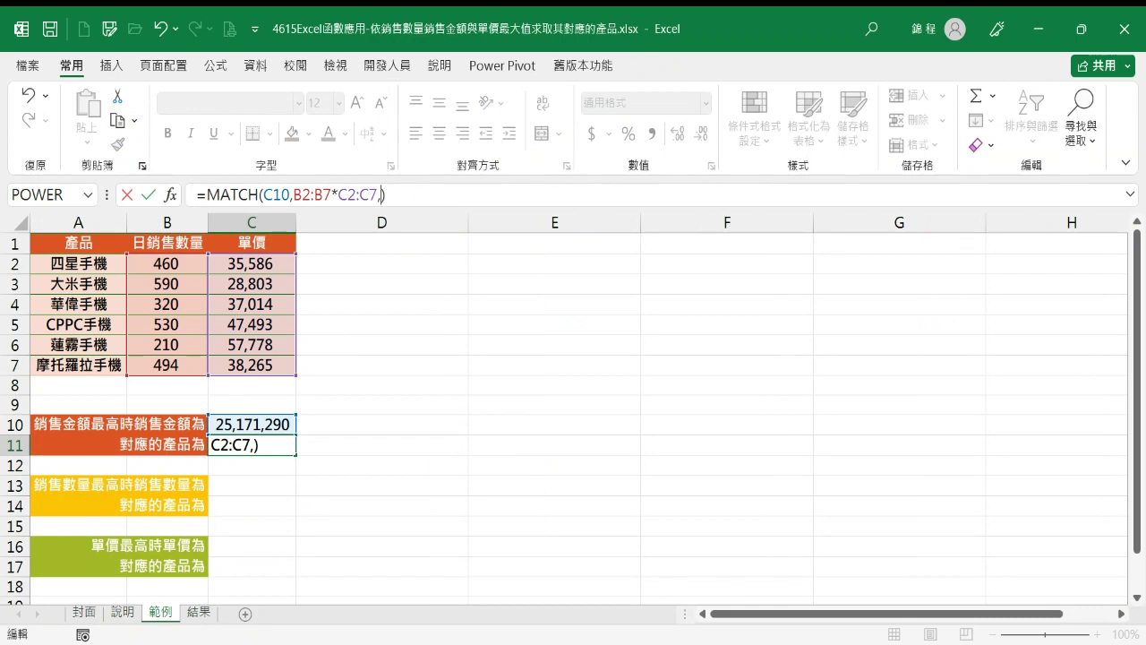
type("0")
key("Tab")
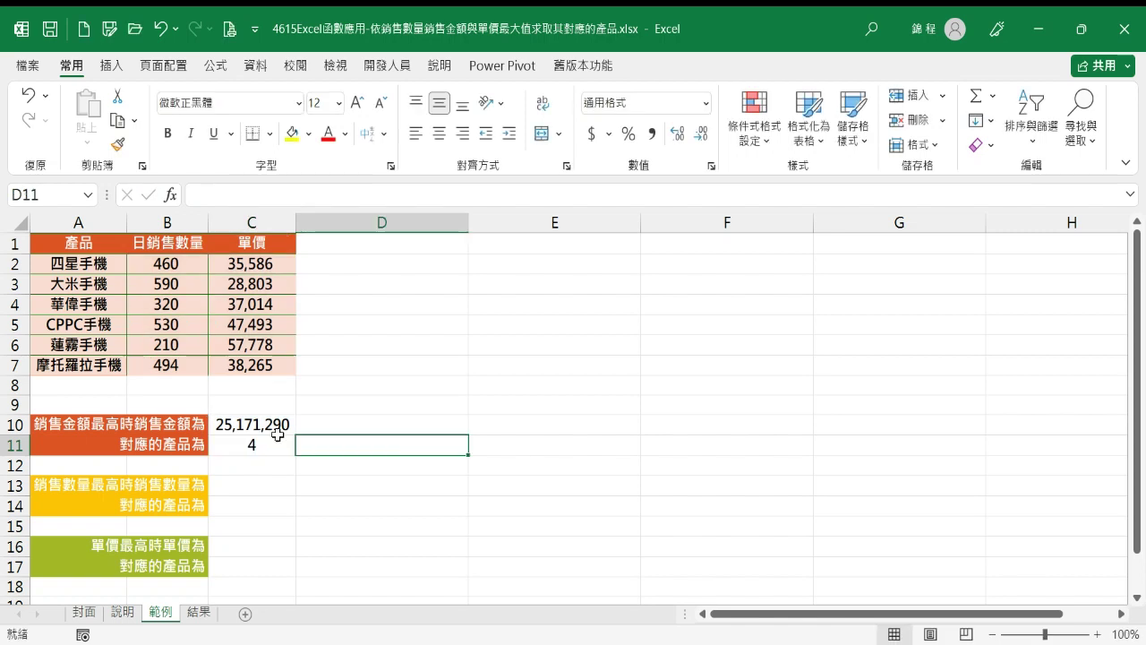
Insert the function name INDEX in front of MATCH in the C11 formula
left_click(261, 451)
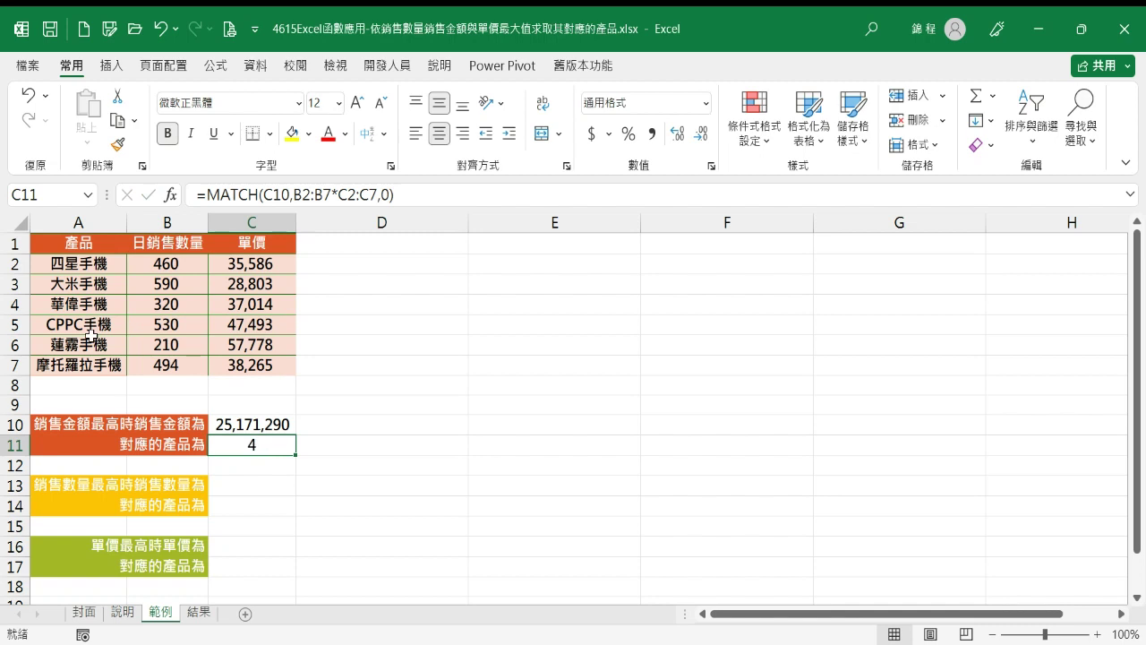
left_click(207, 193)
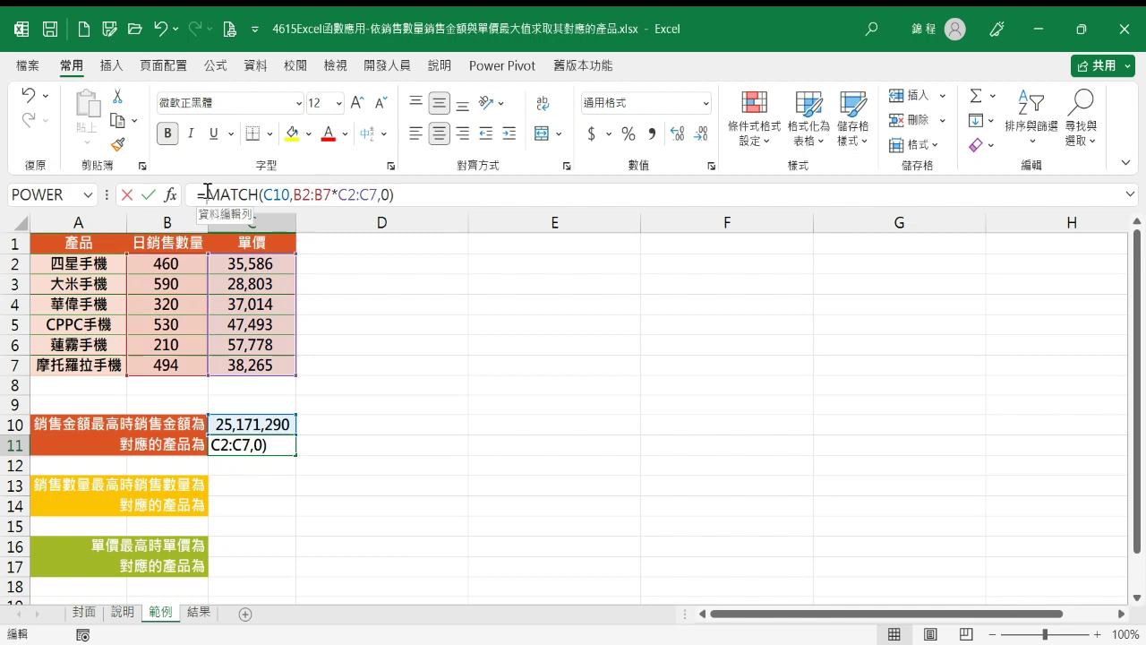
type("INDE")
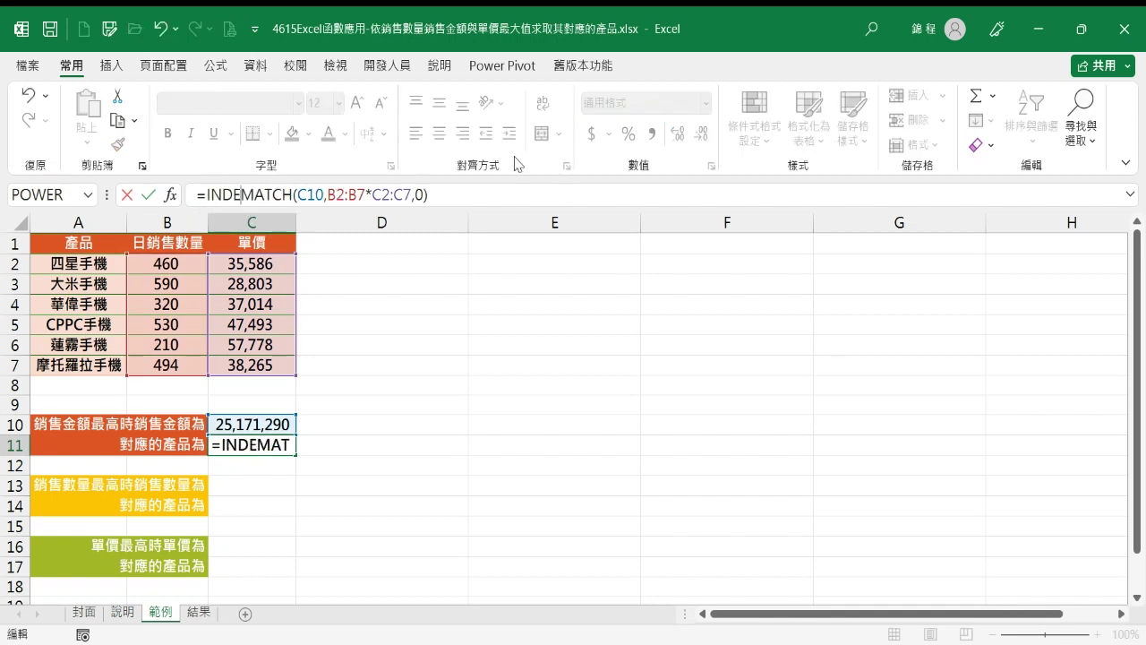
key("shift+Tab")
type("(")
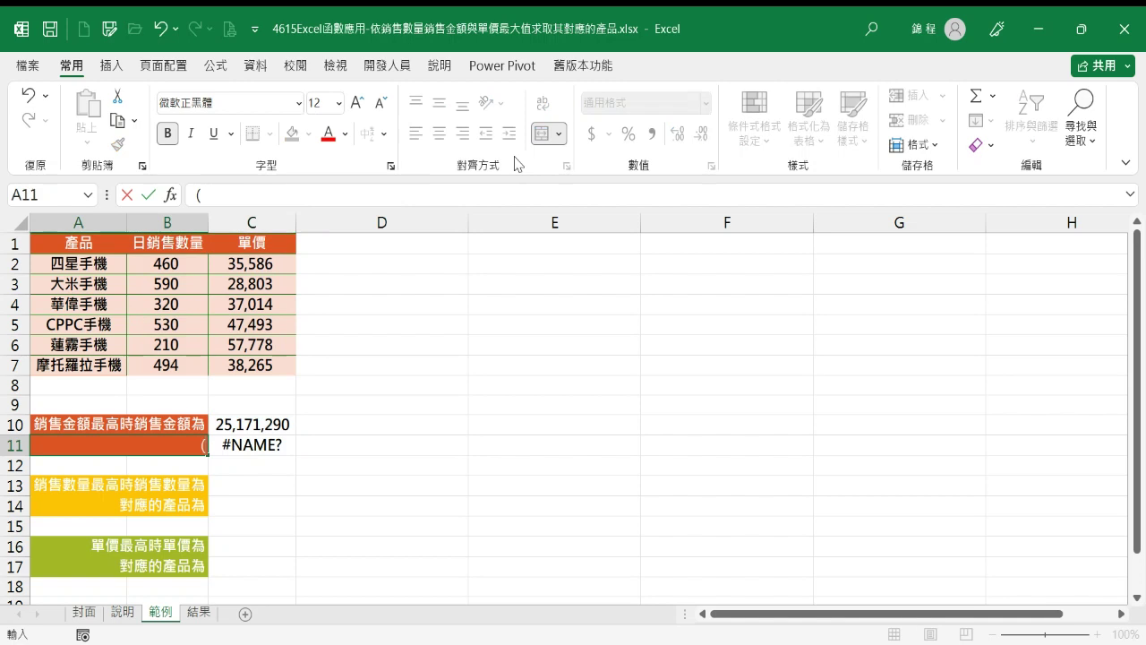
key("Escape")
left_click(248, 445)
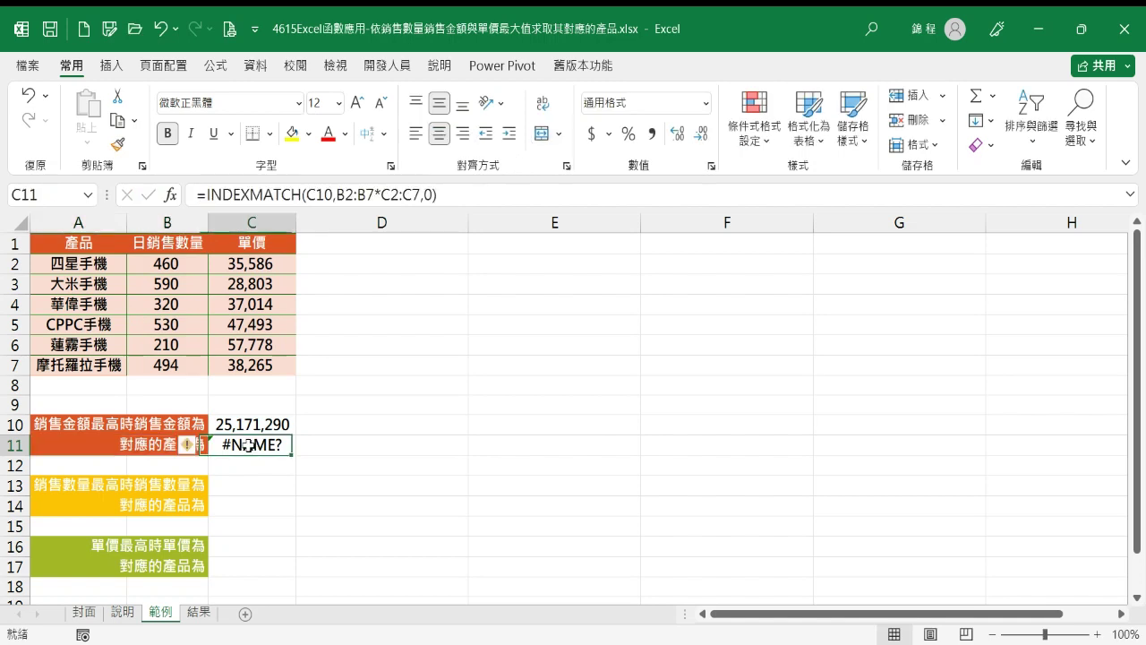
Complete the C11 formula as =INDEX(A2:A7,MATCH(C10,B2:B7*C2:C7,0)) to return the matching product
left_click(242, 195)
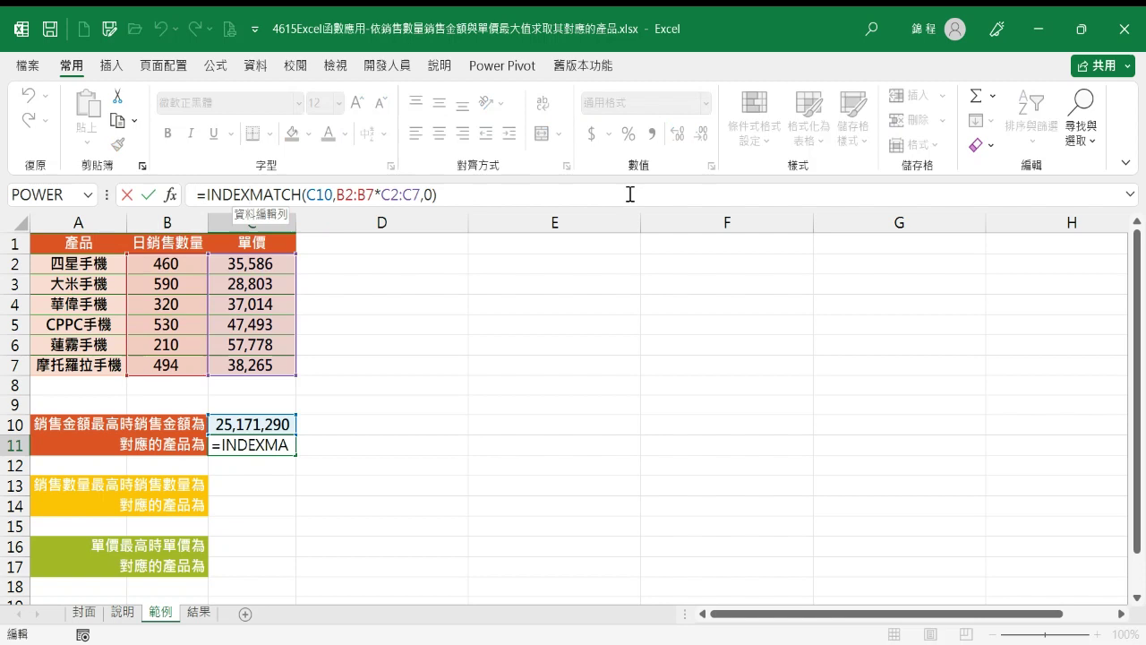
type("(")
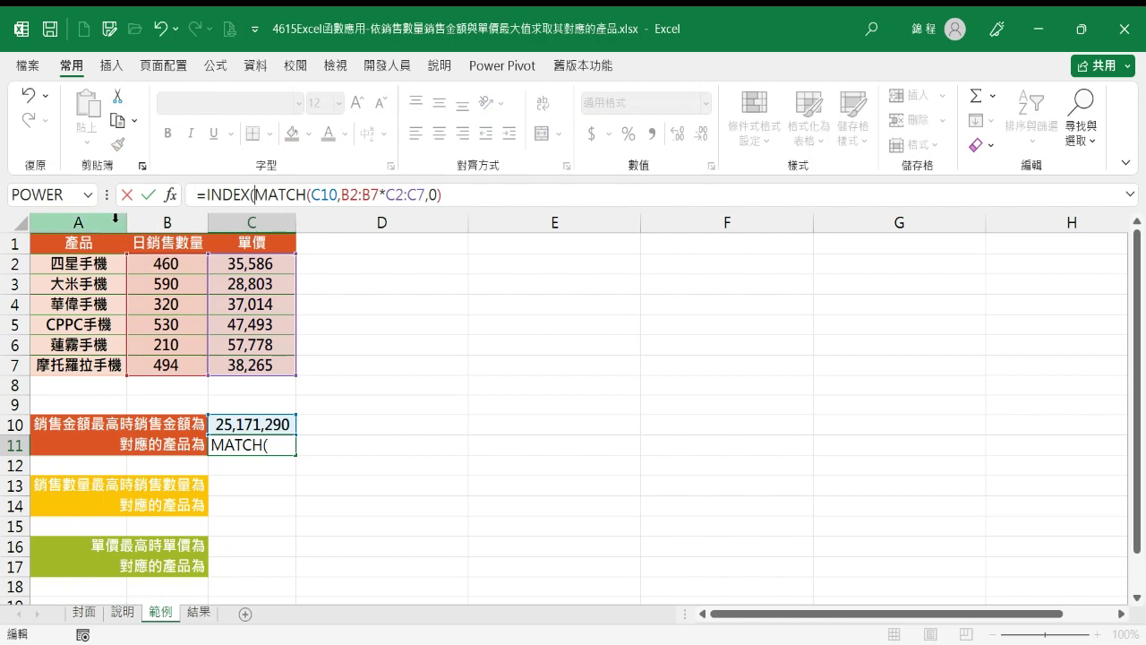
left_click_drag(94, 265, 86, 364)
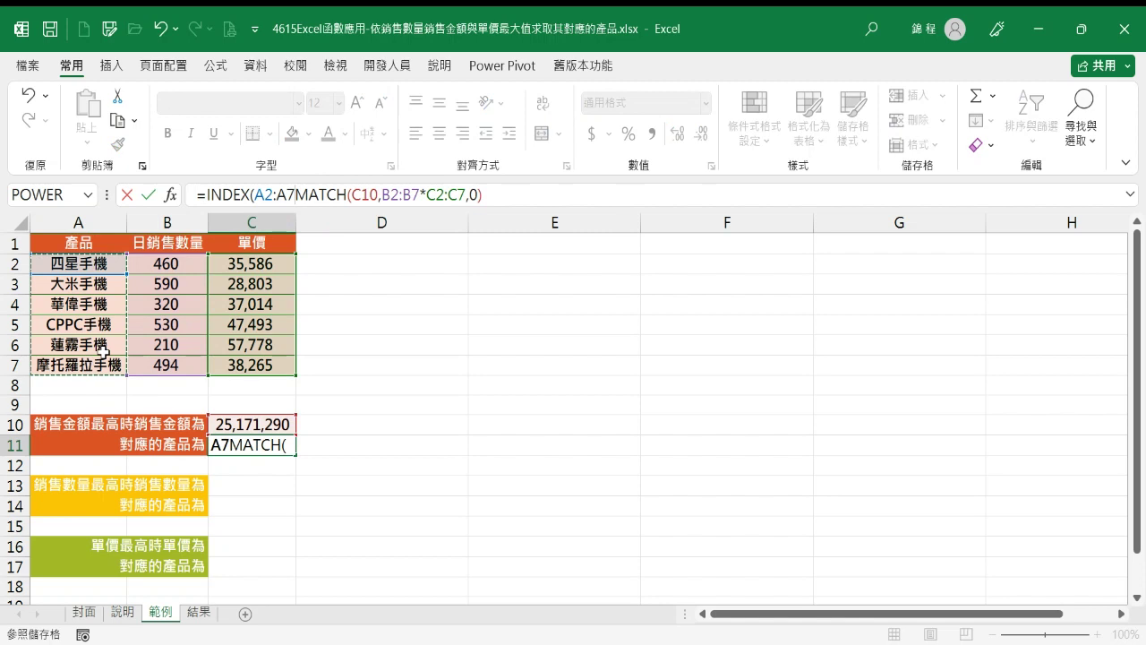
type(",")
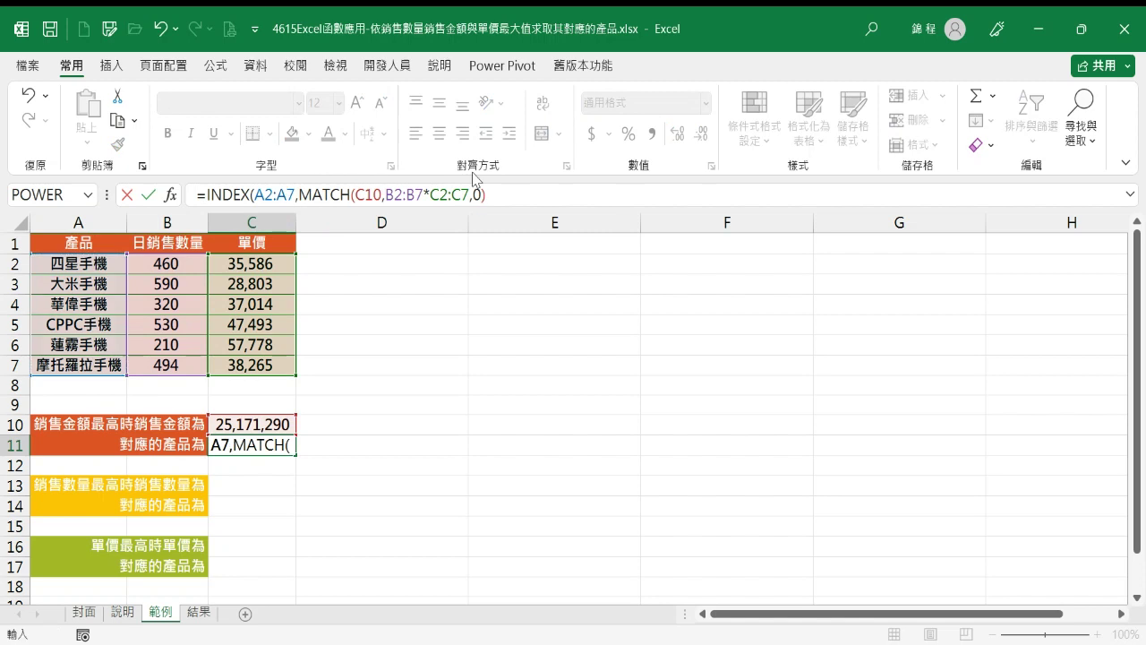
left_click(381, 196)
left_click(515, 192)
type(")")
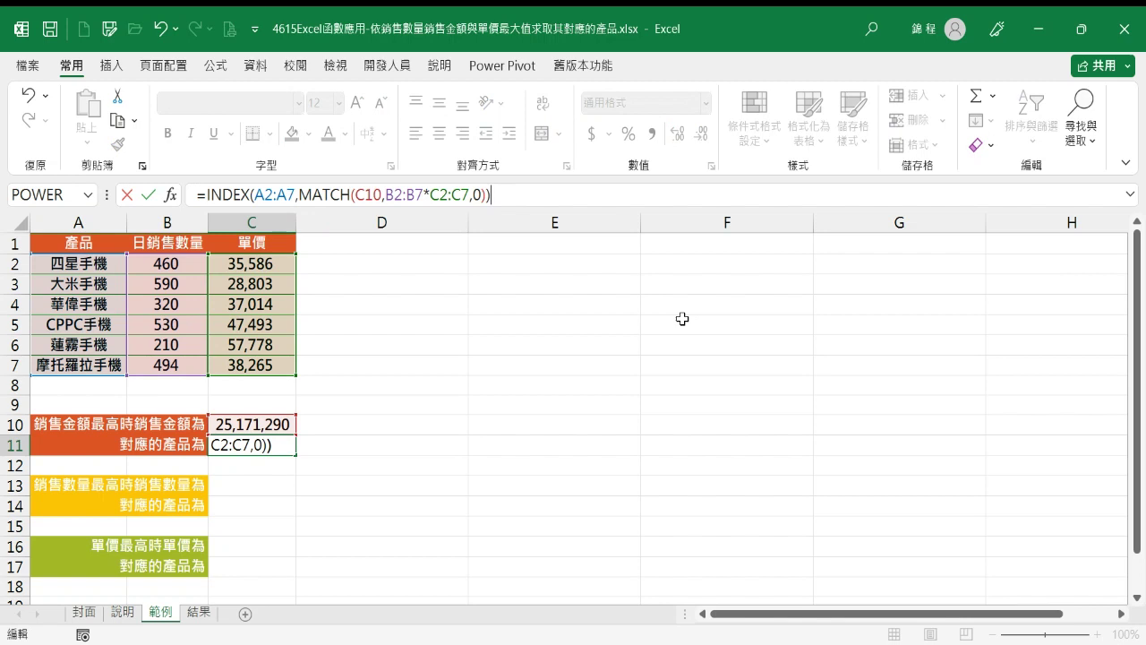
left_click(242, 450)
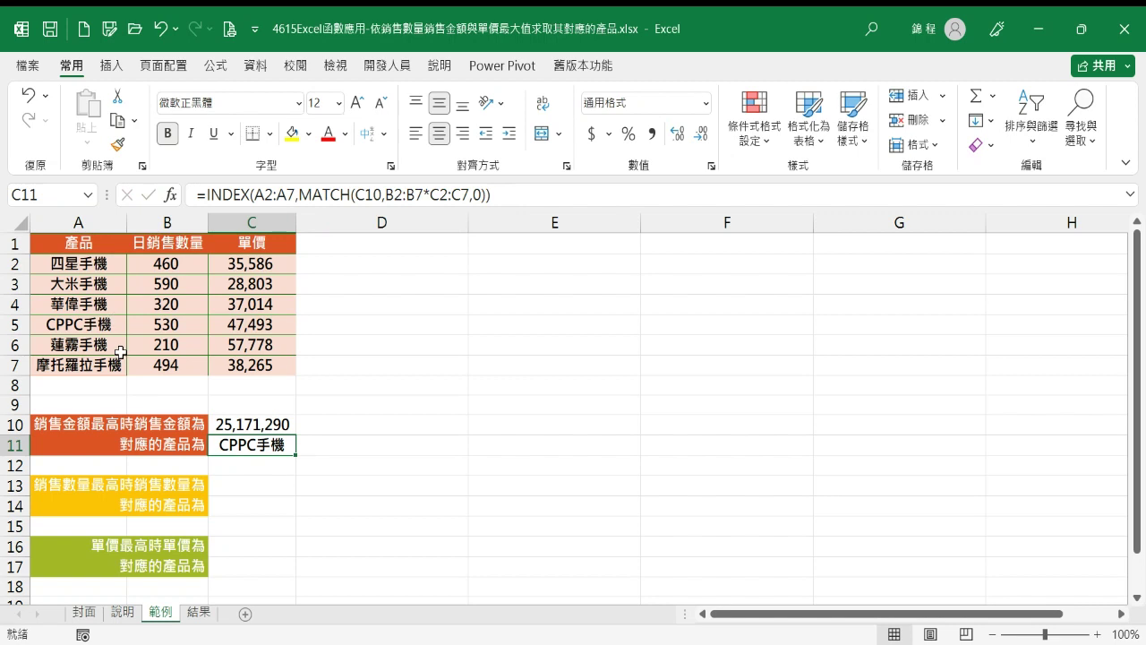
Enter =MAX(B2:B7) in C13 to get the highest daily sales quantity
key("Down")
key("Down")
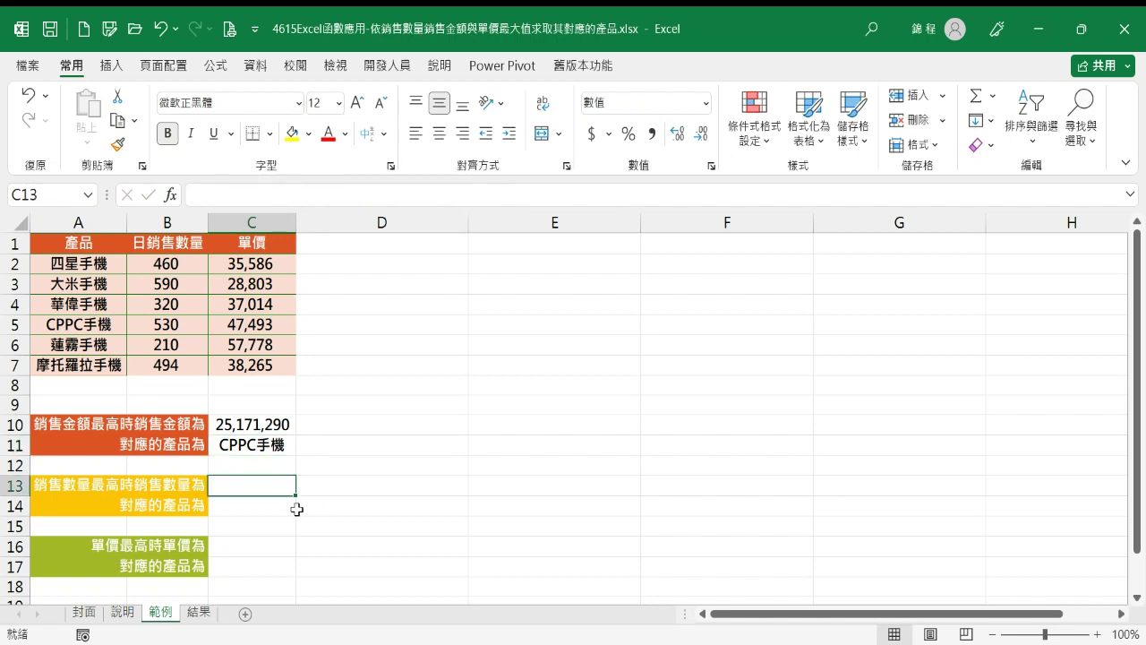
type("=M")
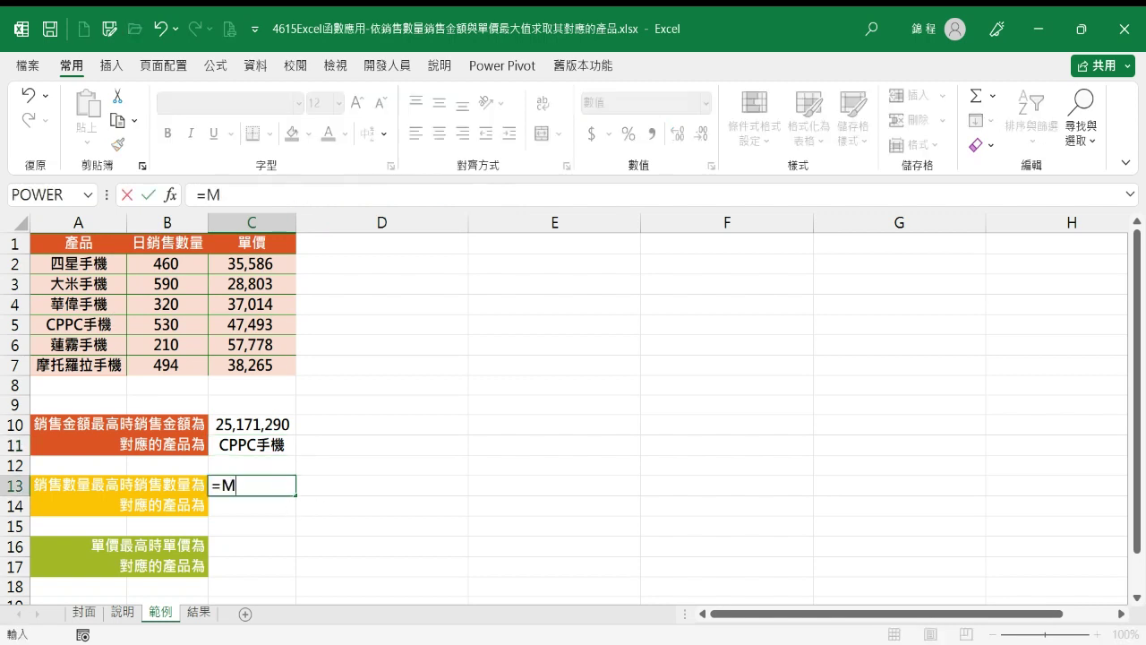
type("ATCH")
key("BackSpace")
key("BackSpace")
key("BackSpace")
key("BackSpace")
type("AX(")
left_click_drag(179, 259, 173, 366)
key("ctrl+Return")
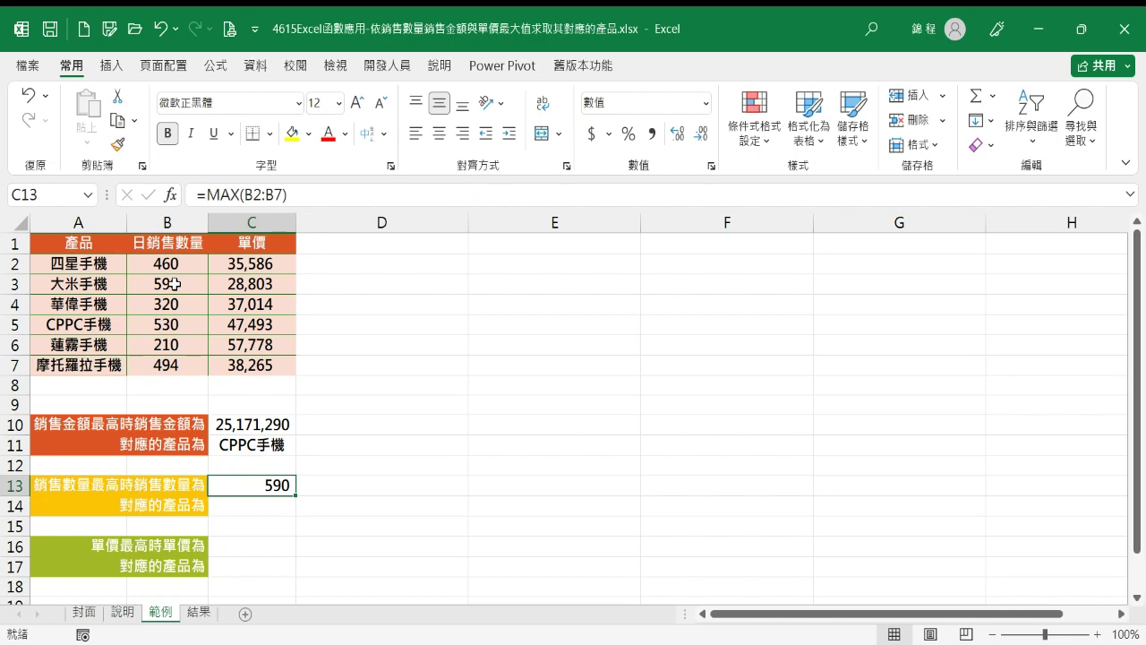
Enter =MATCH(C13,B2:B7) in C14 to locate the highest quantity within the daily sales quantities
key("Down")
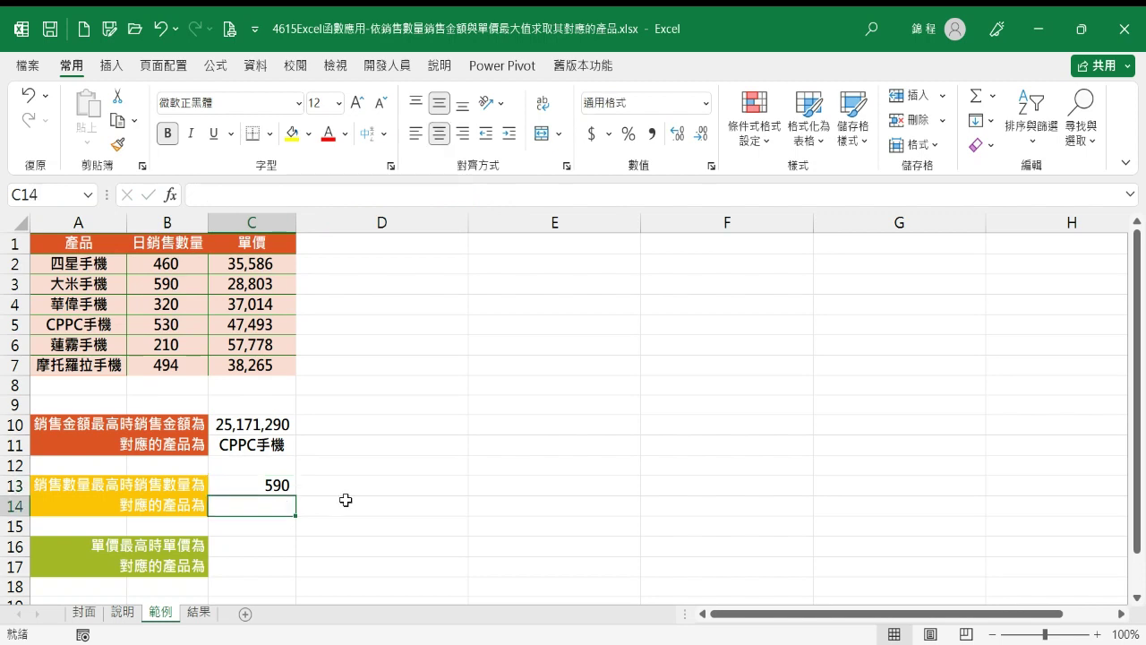
key("F2")
type("=")
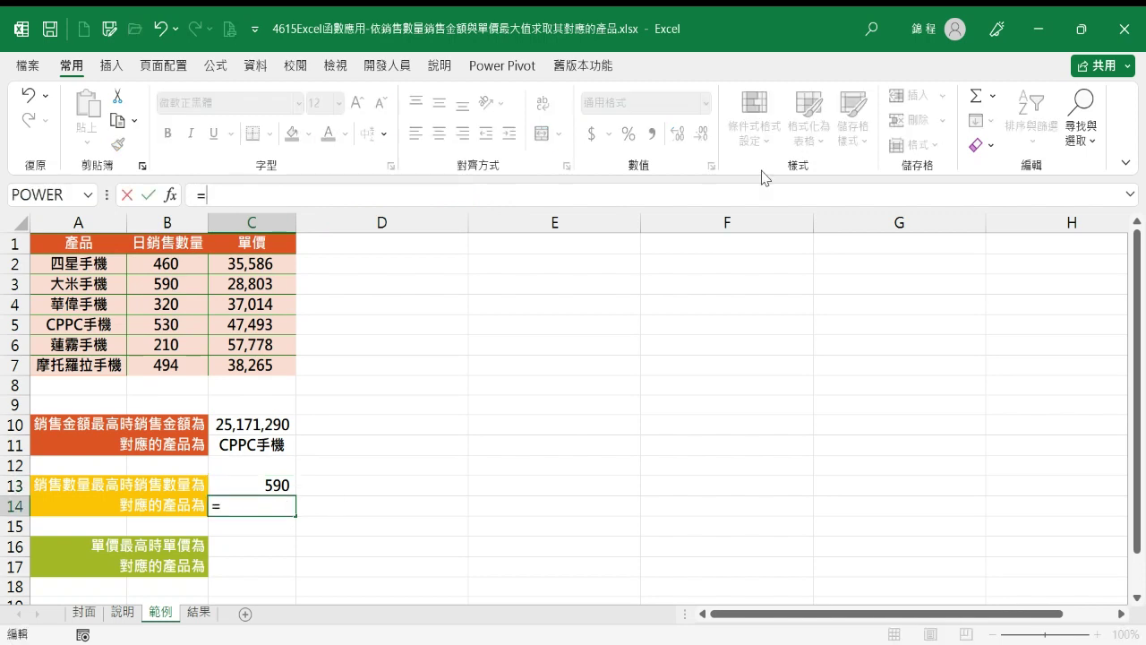
type("MATCH(")
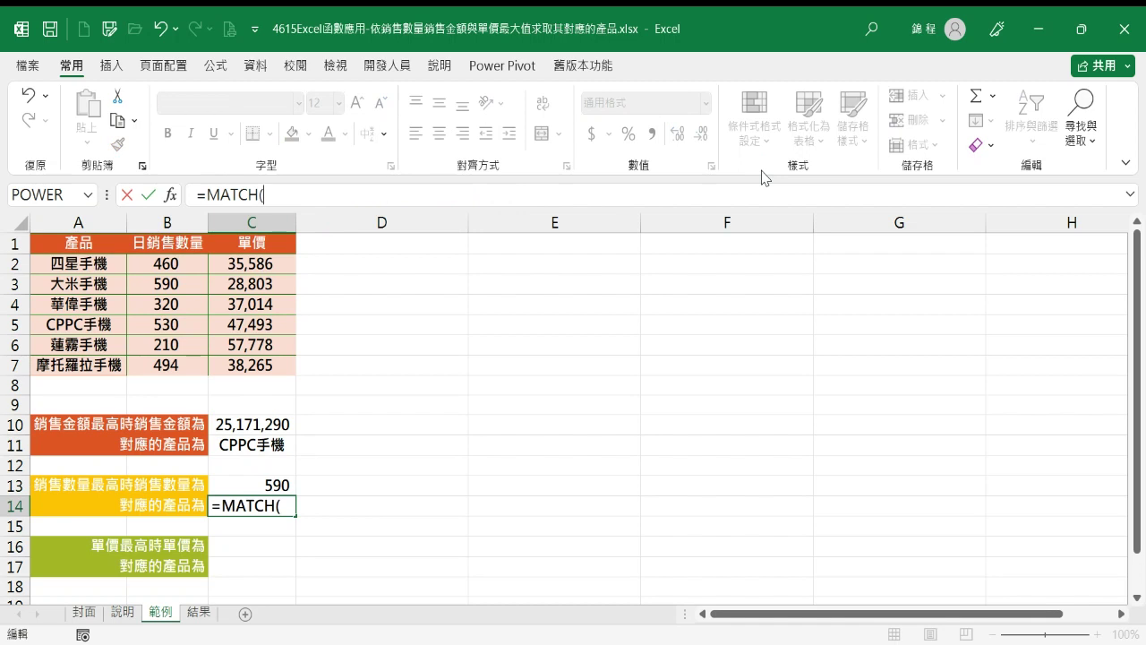
left_click(264, 489)
type(",")
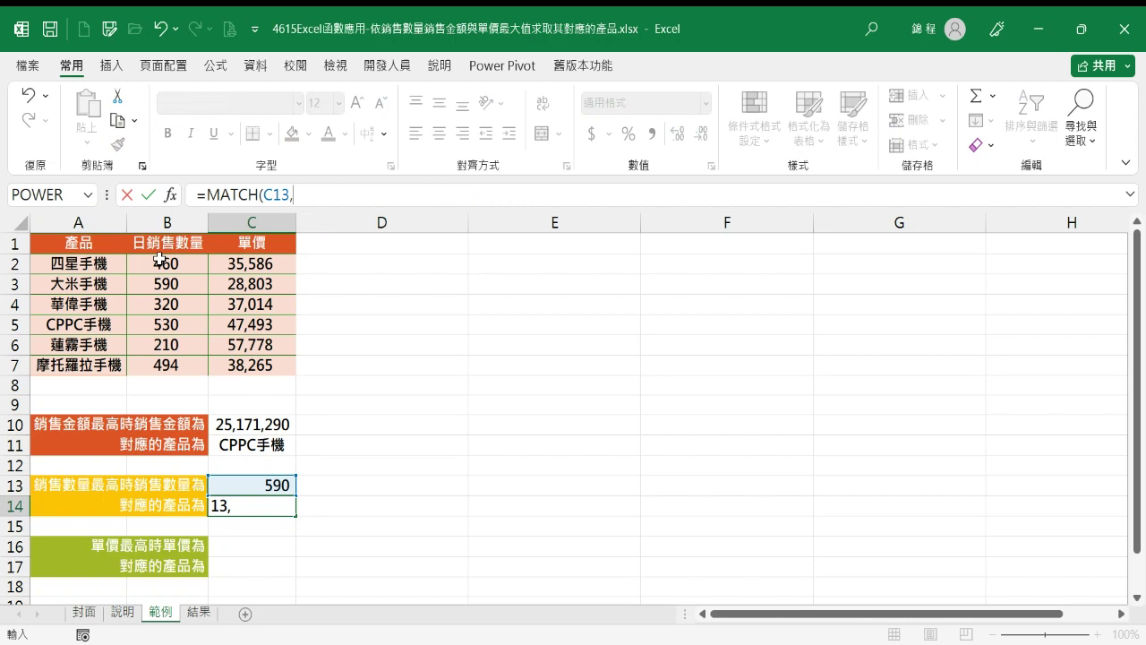
left_click_drag(159, 260, 167, 359)
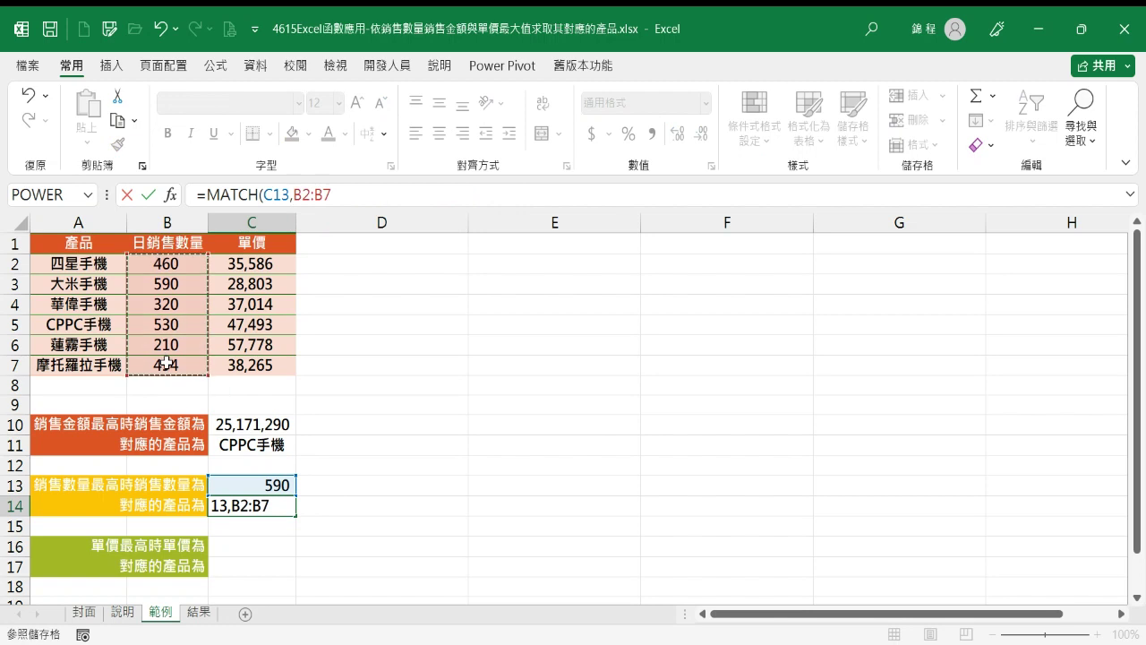
type(")")
key("Tab")
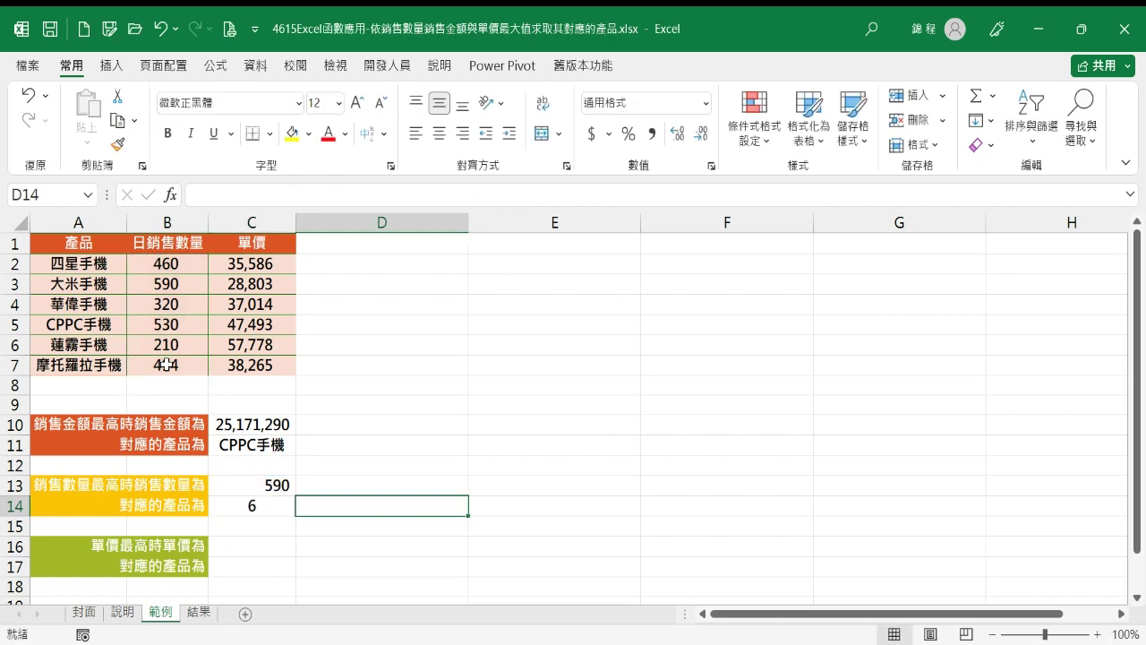
Add 0 as the match type to the MATCH formula in C14 for an exact match
key("Left")
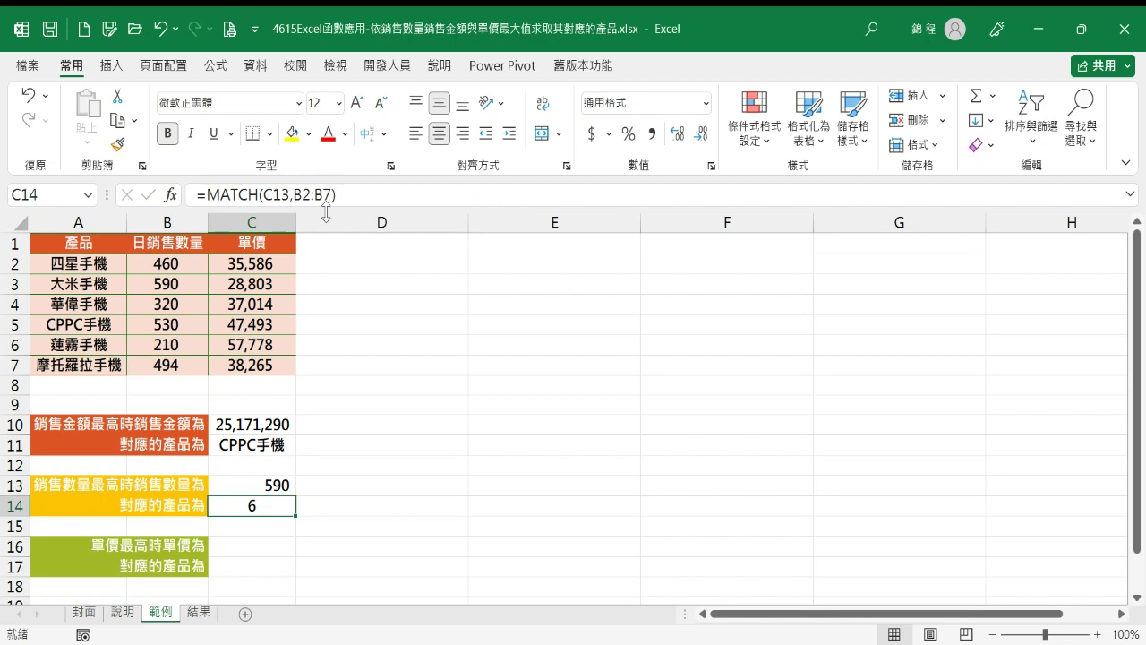
left_click(361, 195)
type(",0")
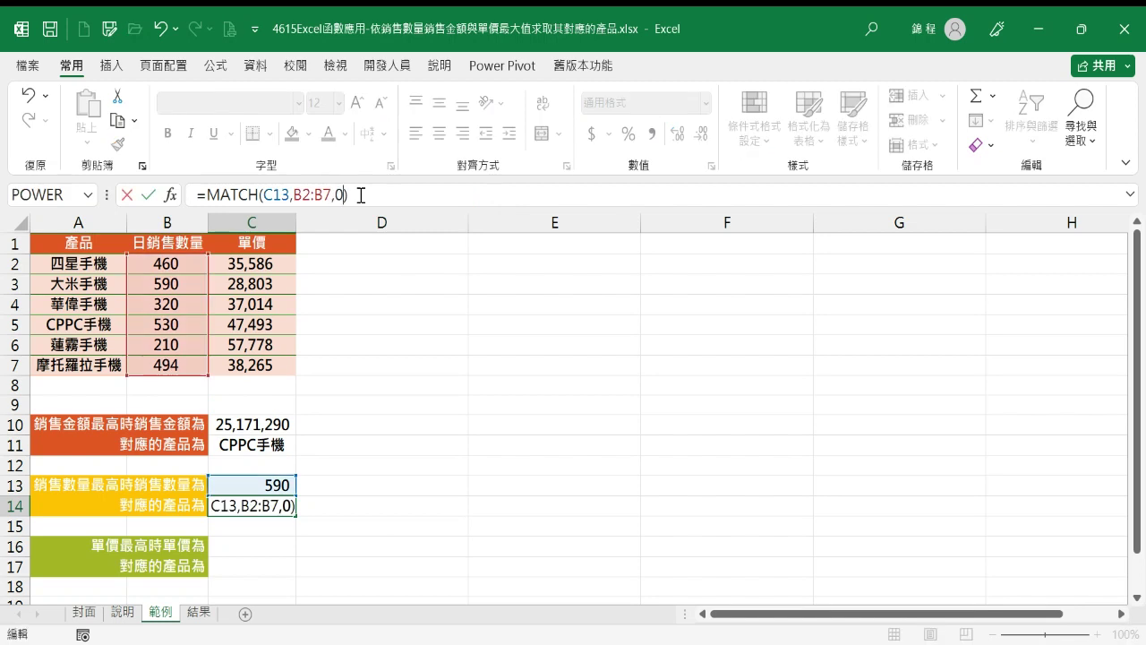
key("Tab")
Wrap the C14 formula in INDEX as =INDEX(A2:A7,MATCH(C13,B2:B7,0)) to return the product with the highest quantity
left_click(264, 505)
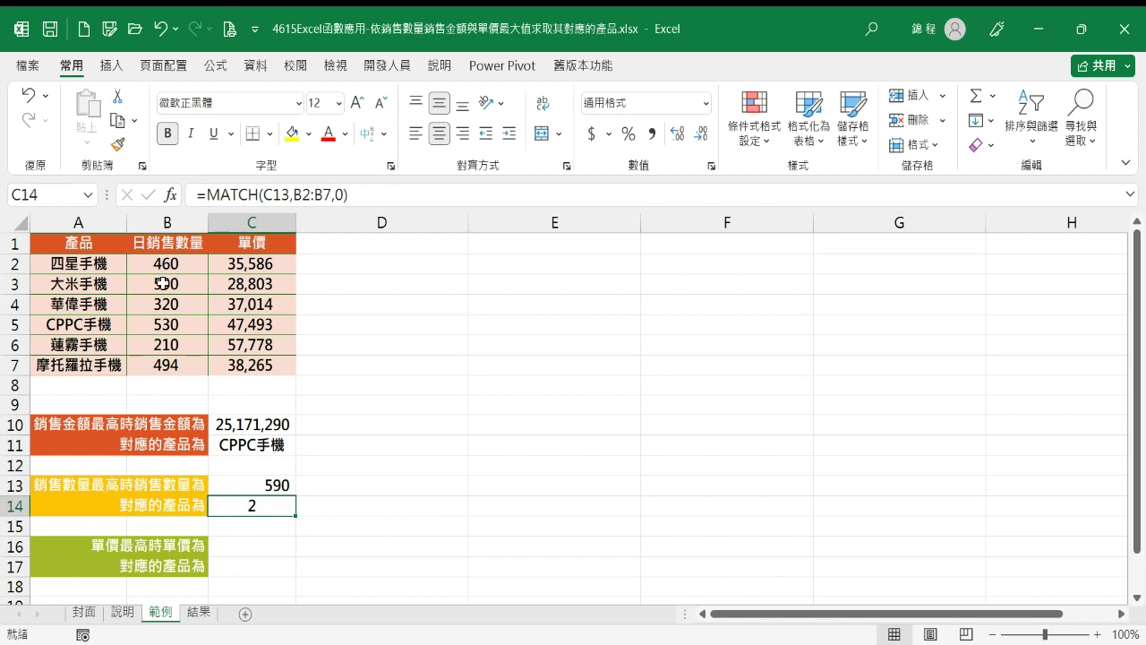
left_click(206, 194)
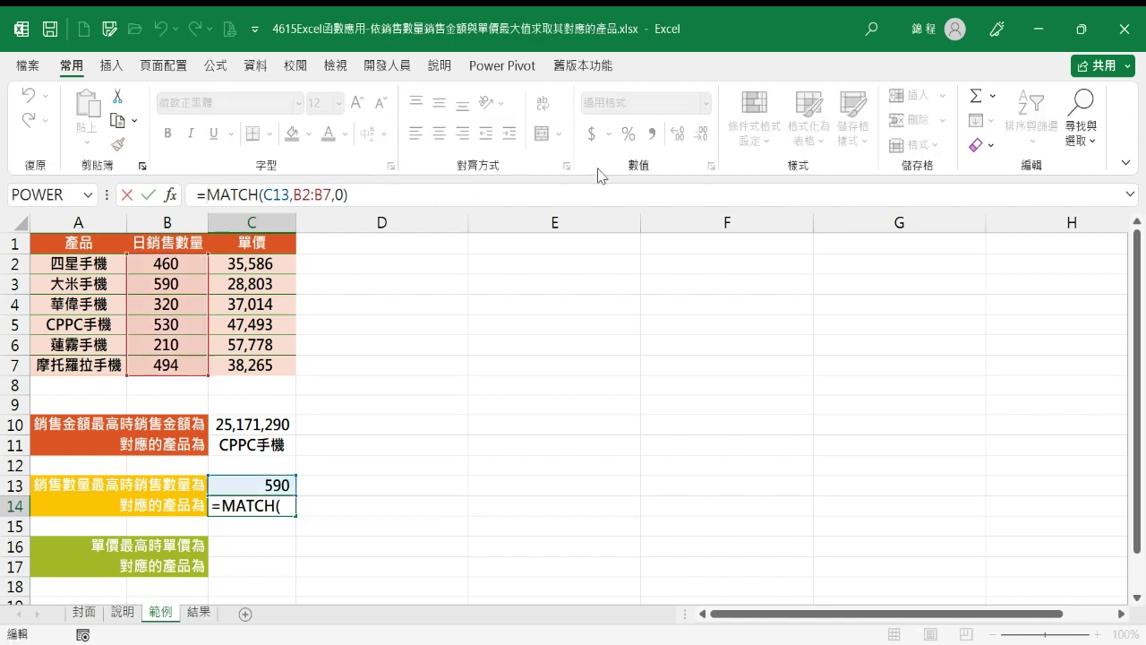
type("INDEX(")
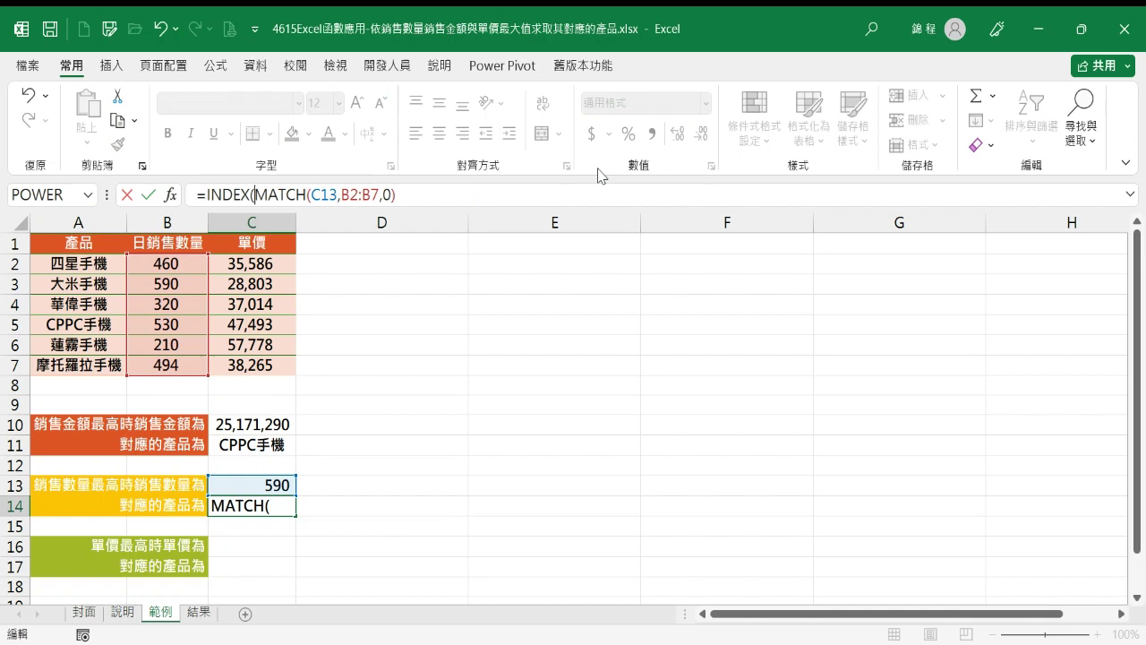
left_click_drag(79, 263, 93, 370)
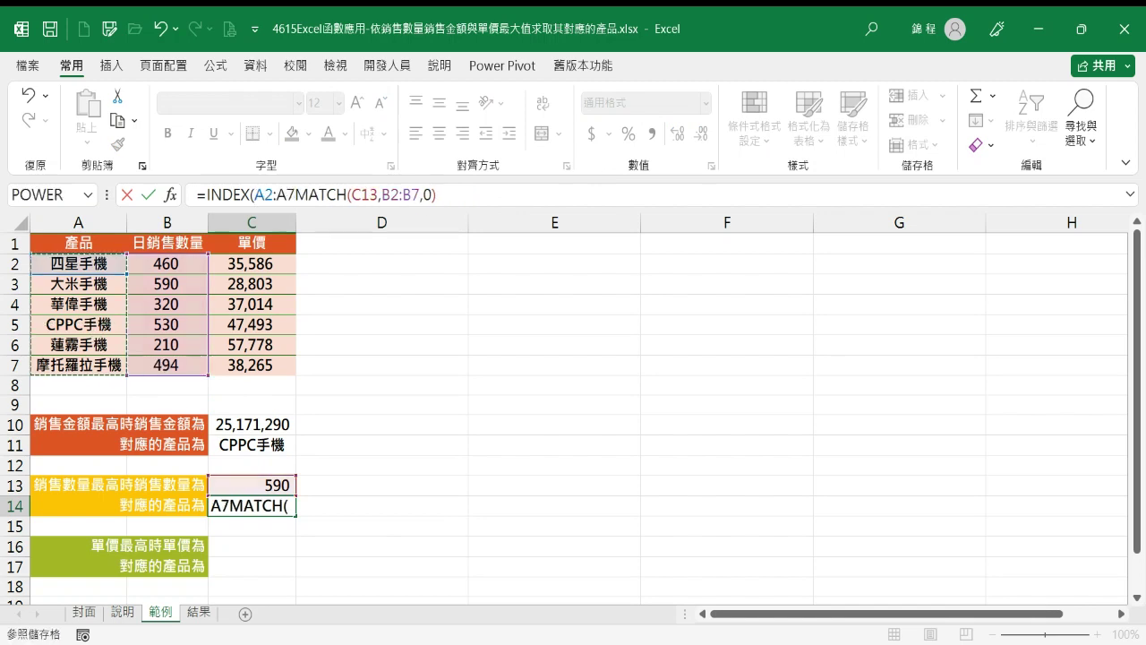
type(",")
left_click(455, 195)
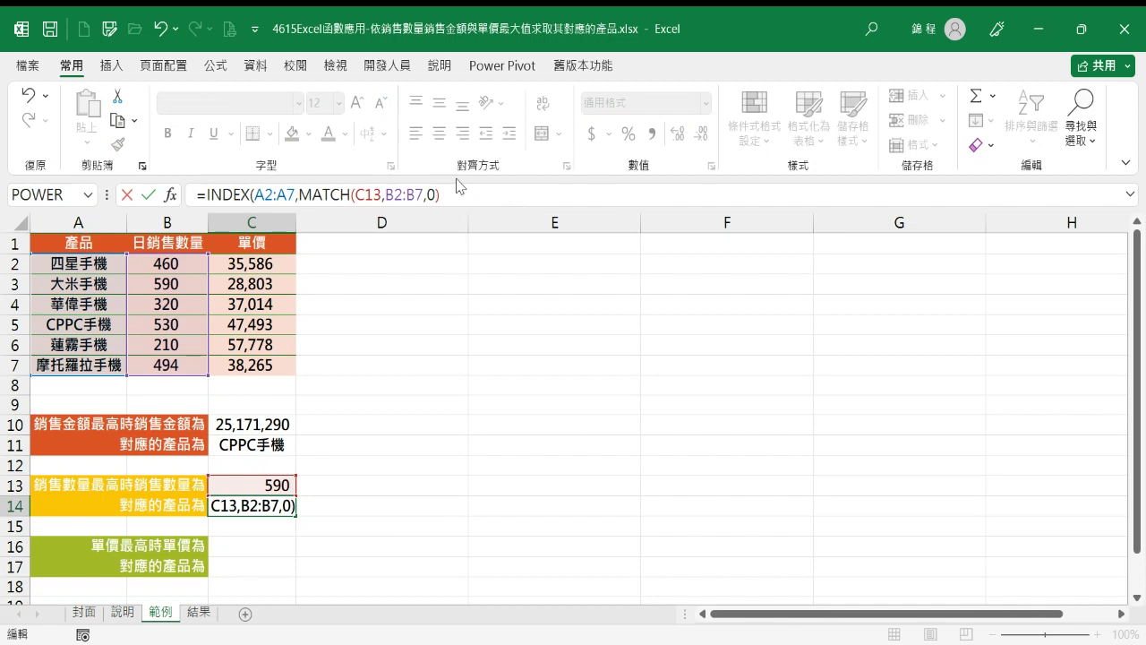
type(")")
key("Tab")
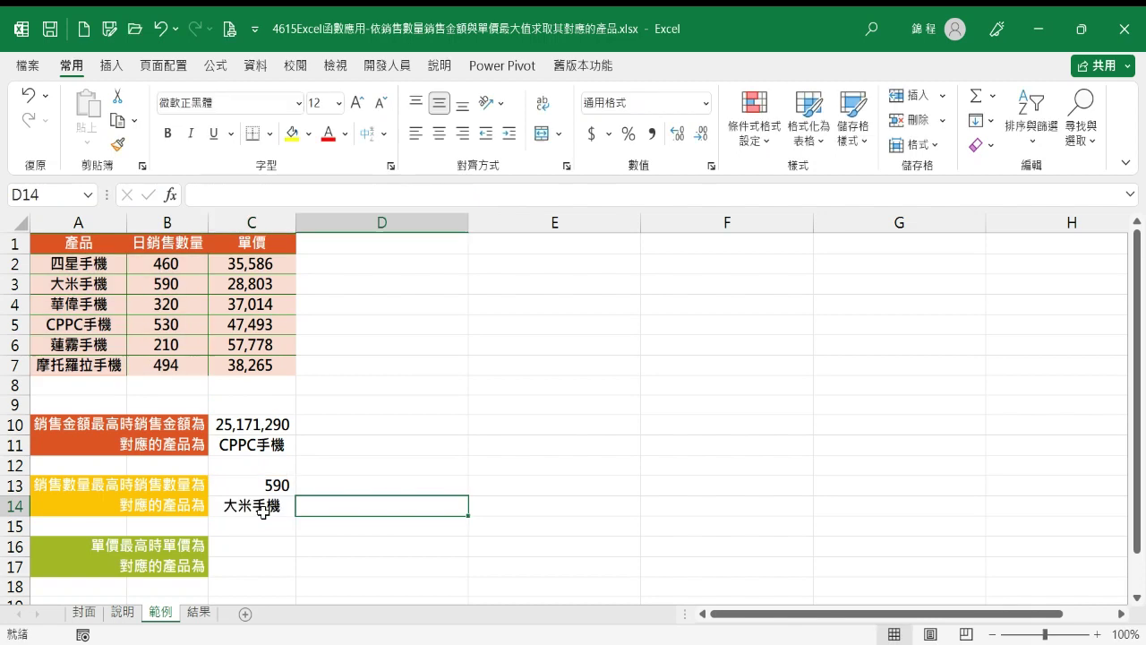
left_click(259, 506)
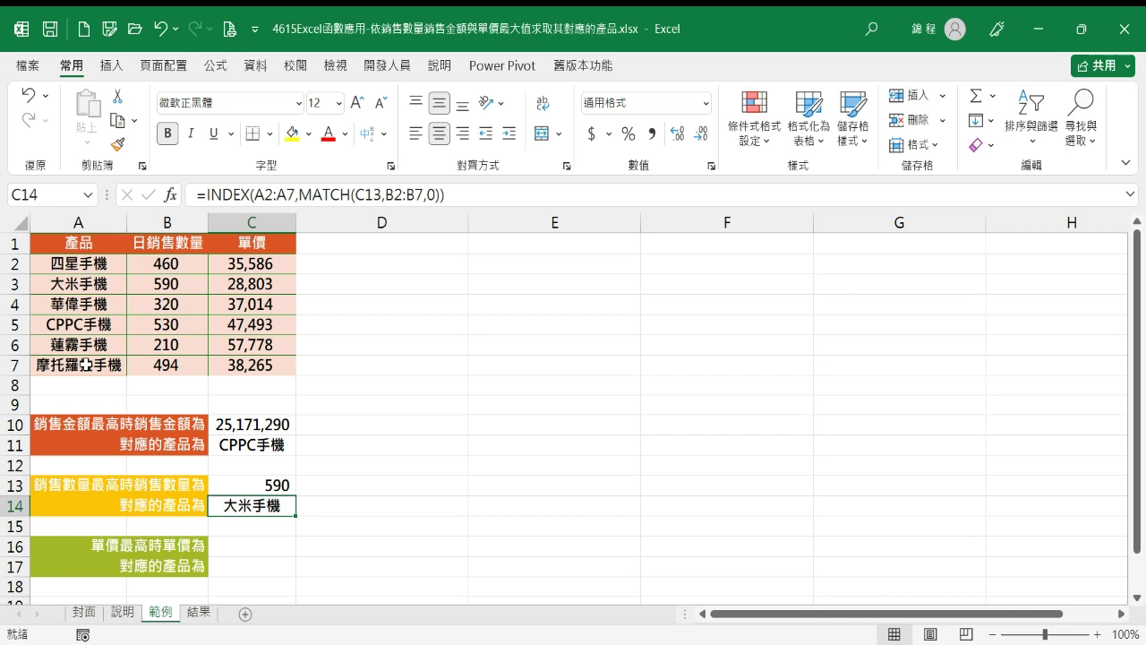
Enter =MAX(C2:C7) in C16 to get the highest unit price
left_click(278, 547)
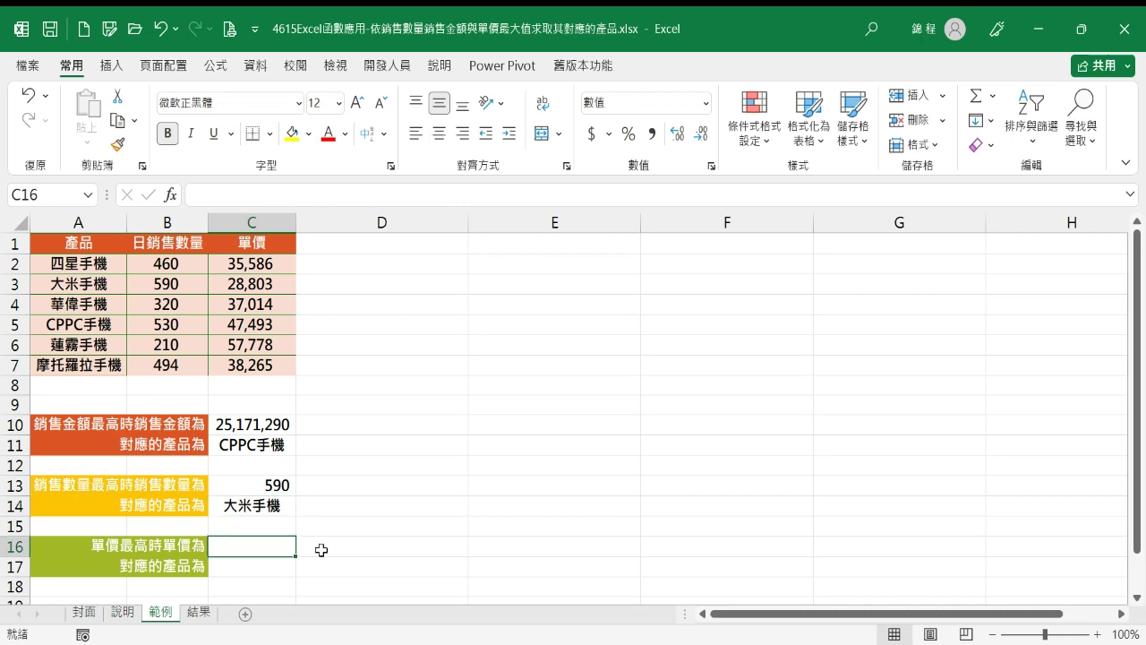
type("=MAX")
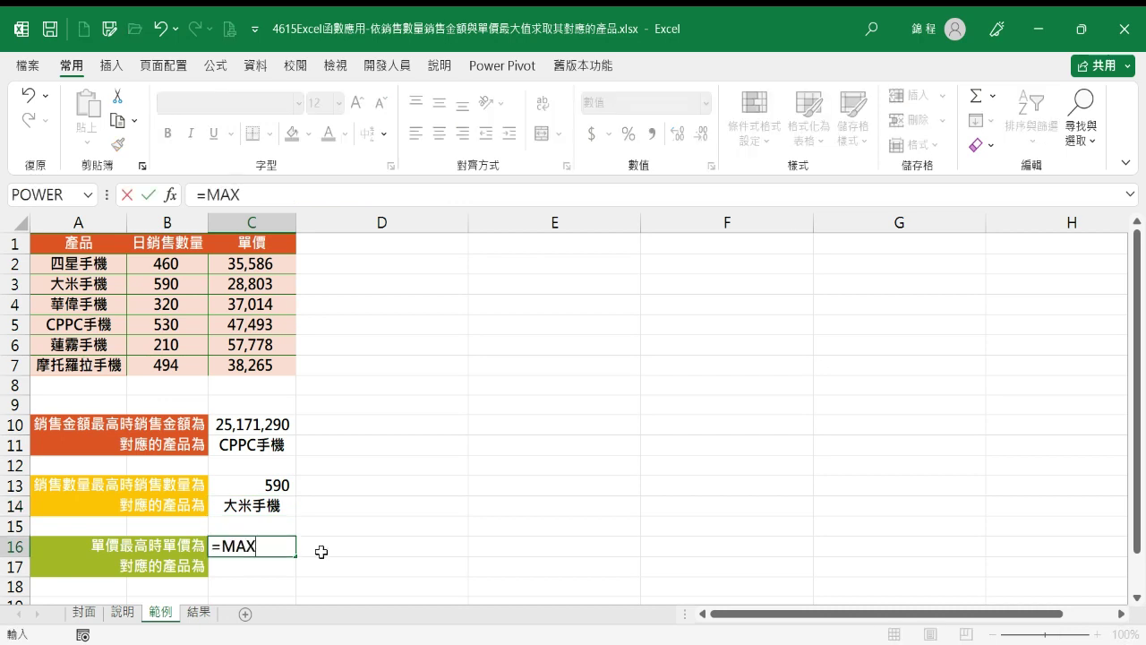
type("(")
left_click(258, 266)
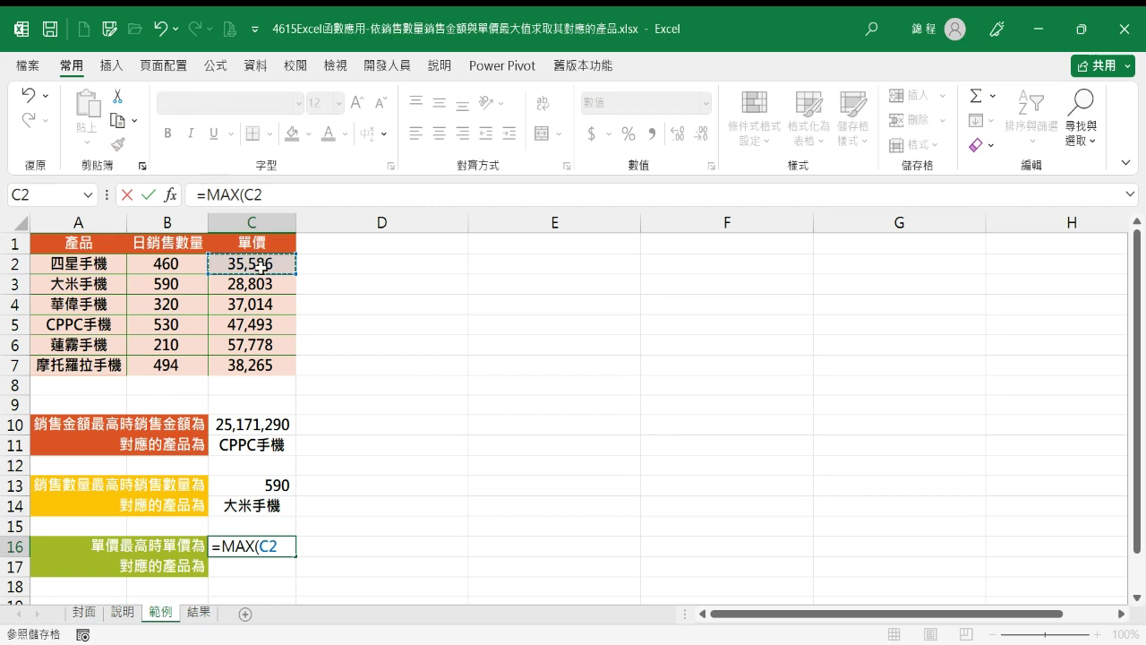
left_click_drag(258, 266, 271, 381)
type(")")
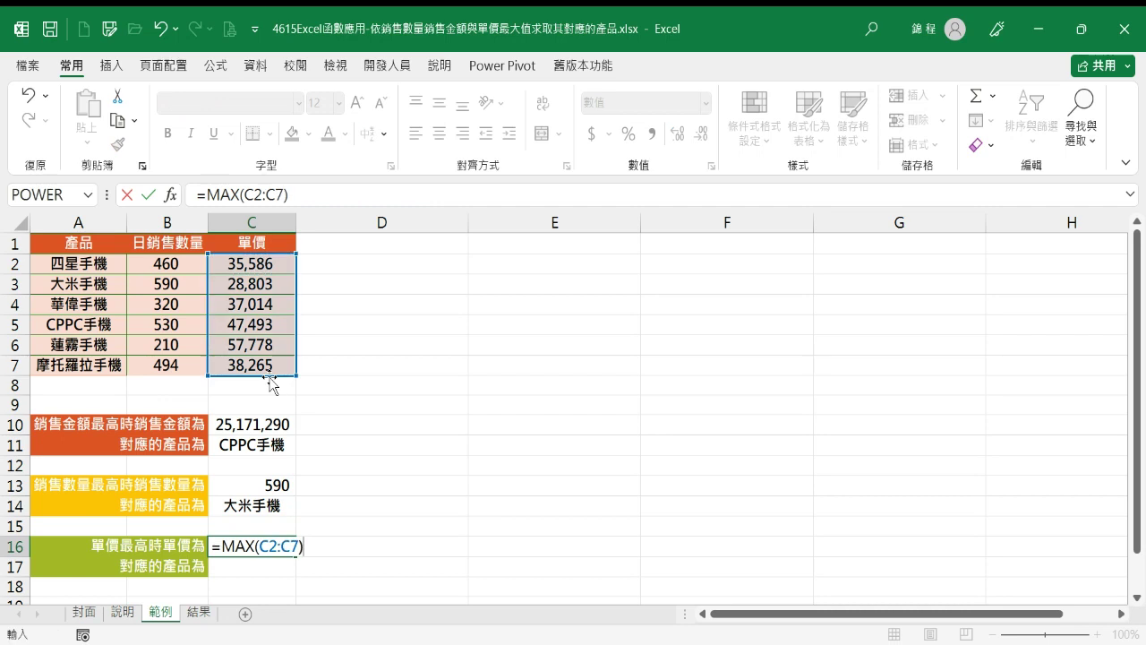
key("Tab")
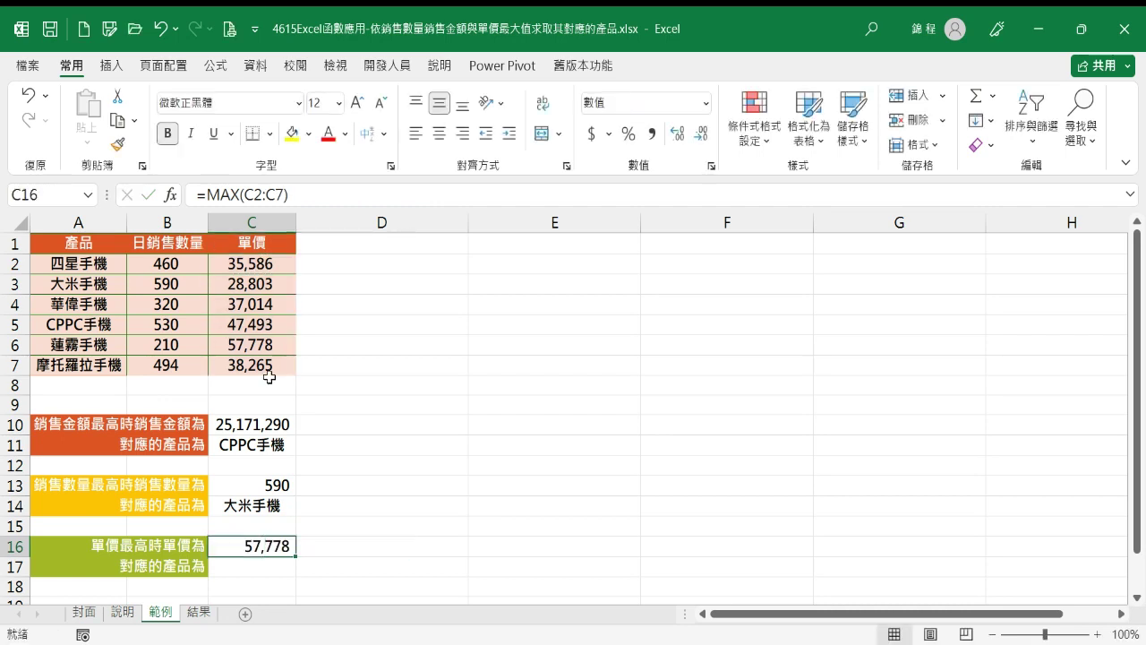
Enter =MATCH(C16,C2:C7,0) in C17 to find the position of the highest unit price
key("Down")
type("=")
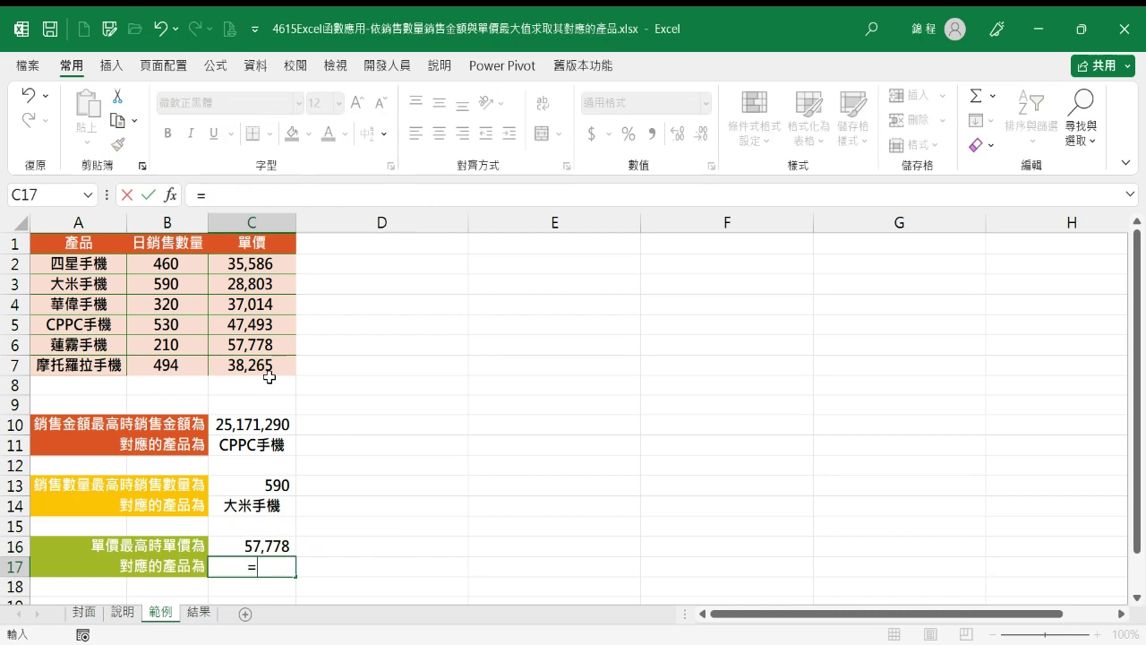
type("M")
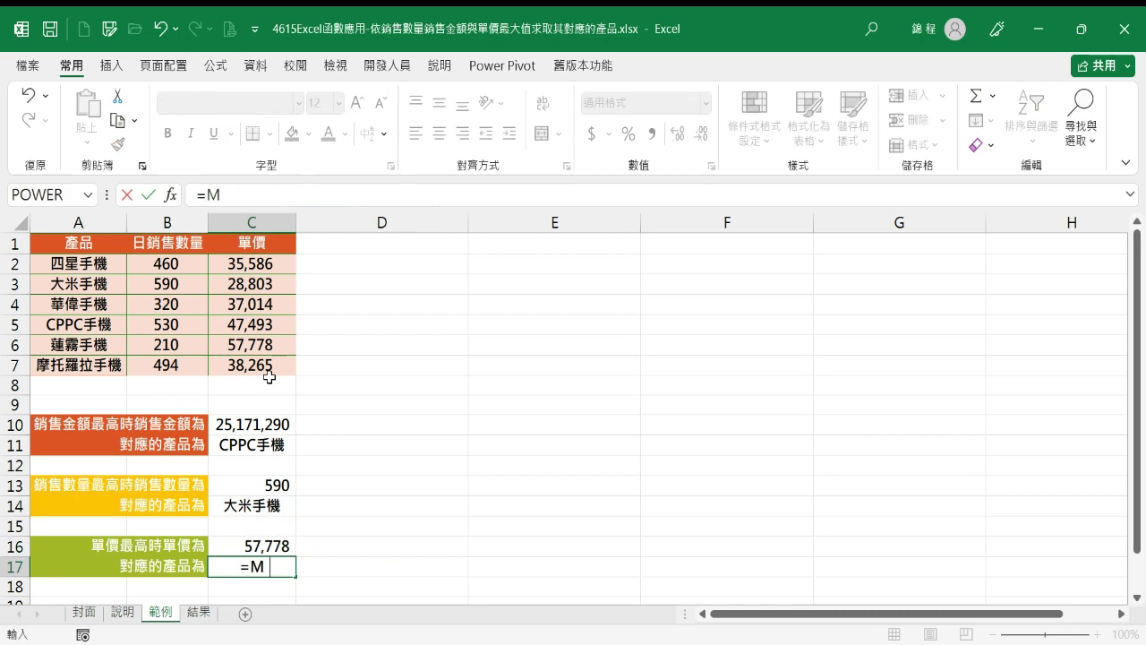
type("ATCH(")
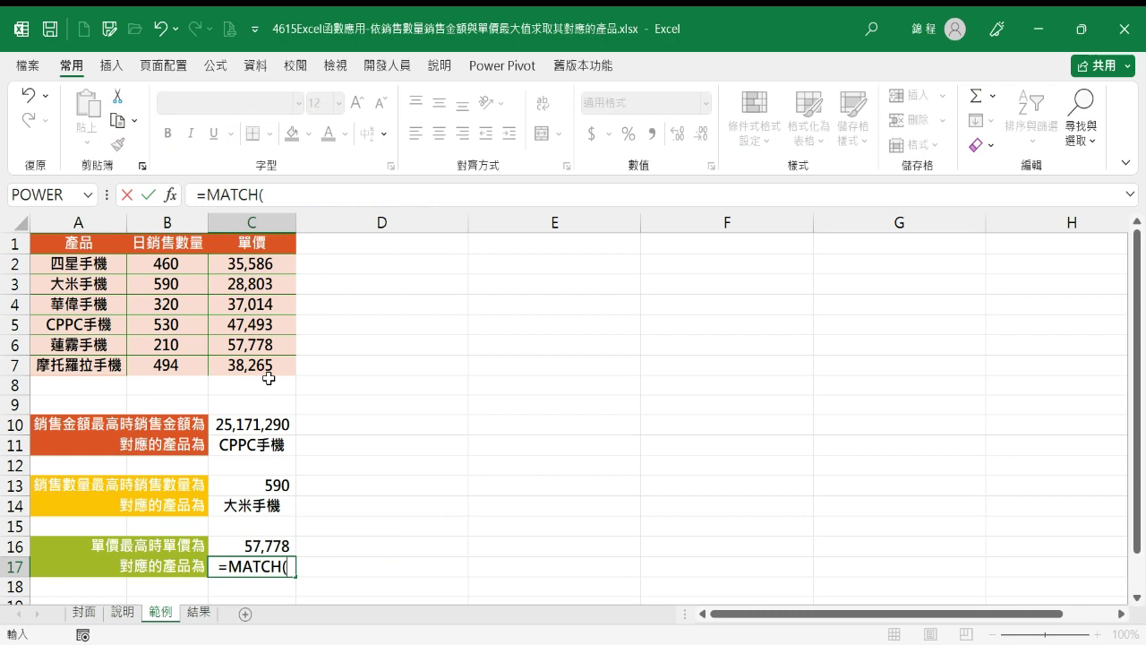
left_click(266, 544)
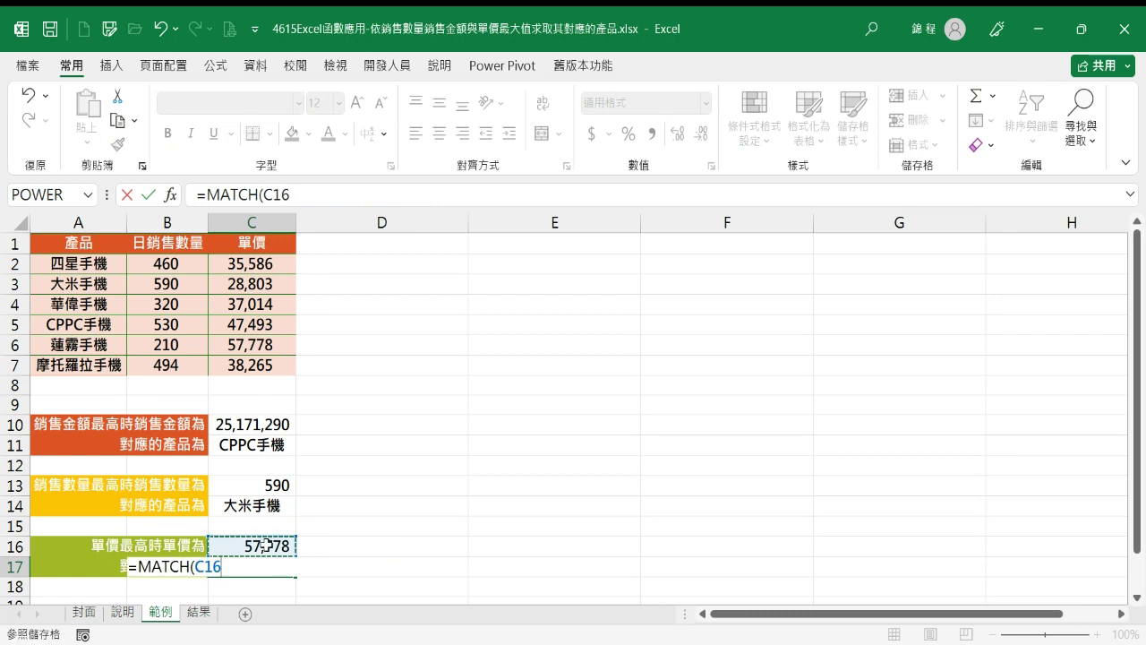
type(",")
left_click_drag(252, 263, 270, 367)
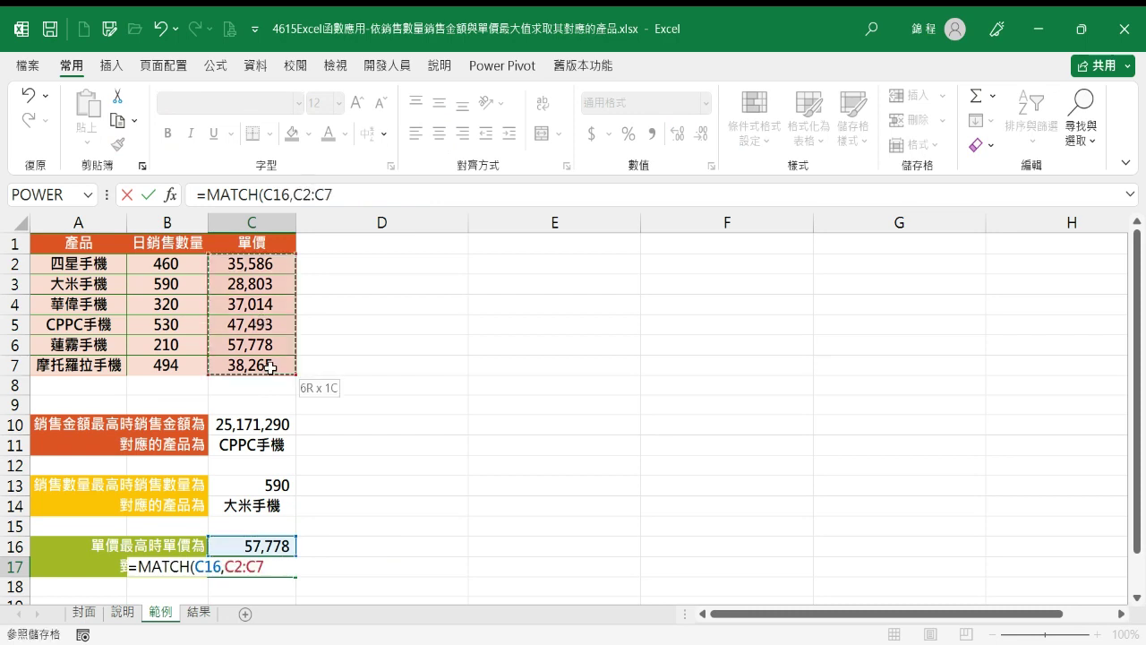
type(")")
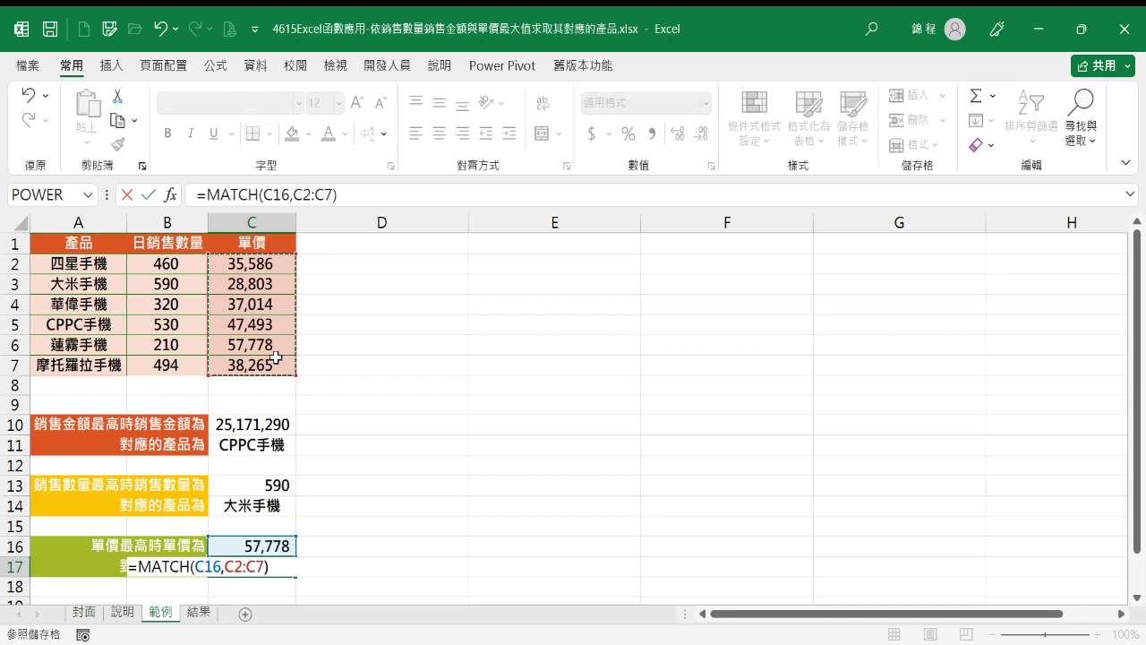
key("BackSpace")
type("ㄧ")
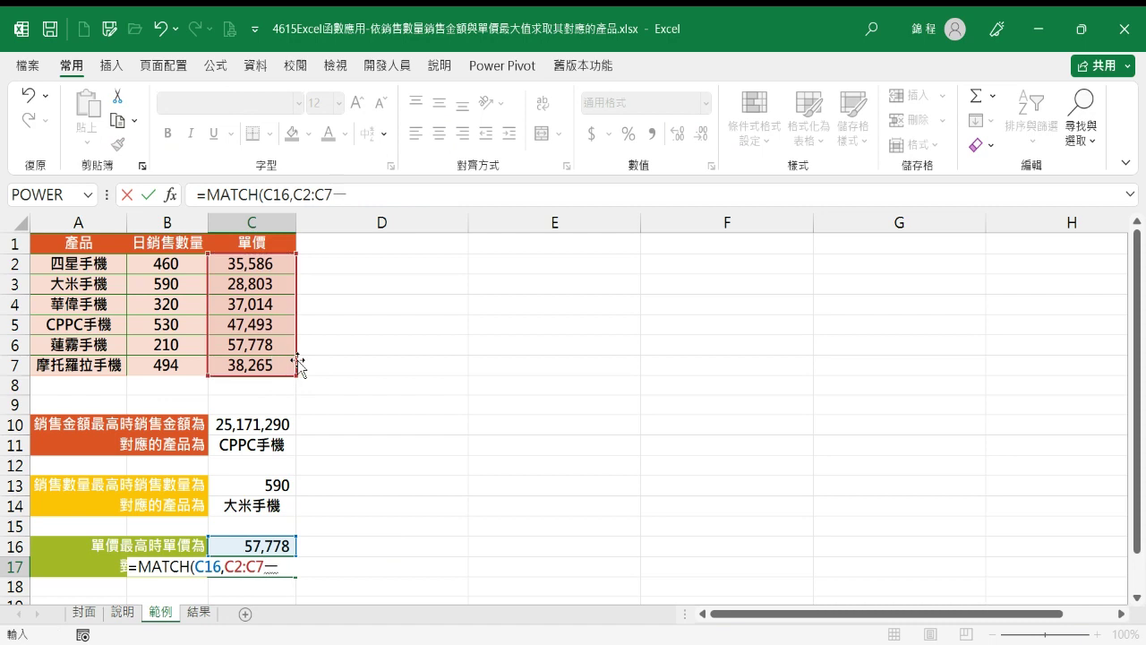
key("BackSpace")
type(",0)")
key("Tab")
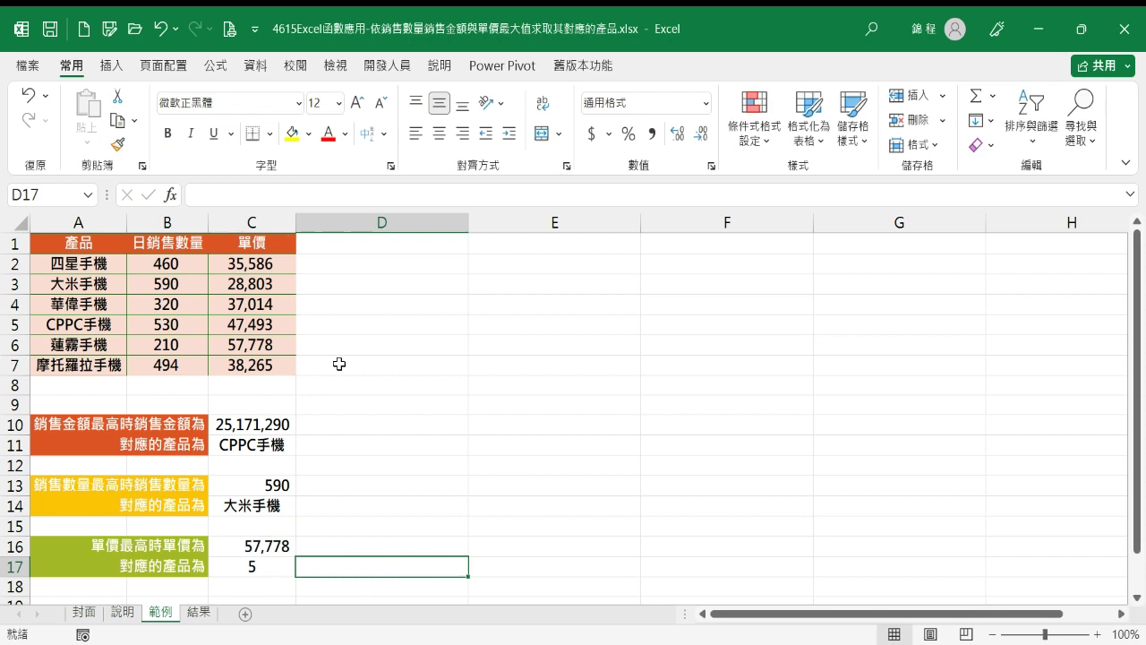
Wrap the C17 formula in INDEX as =INDEX(A2:A7,MATCH(C16,C2:C7,0)) to return the product with the highest unit price
left_click(278, 569)
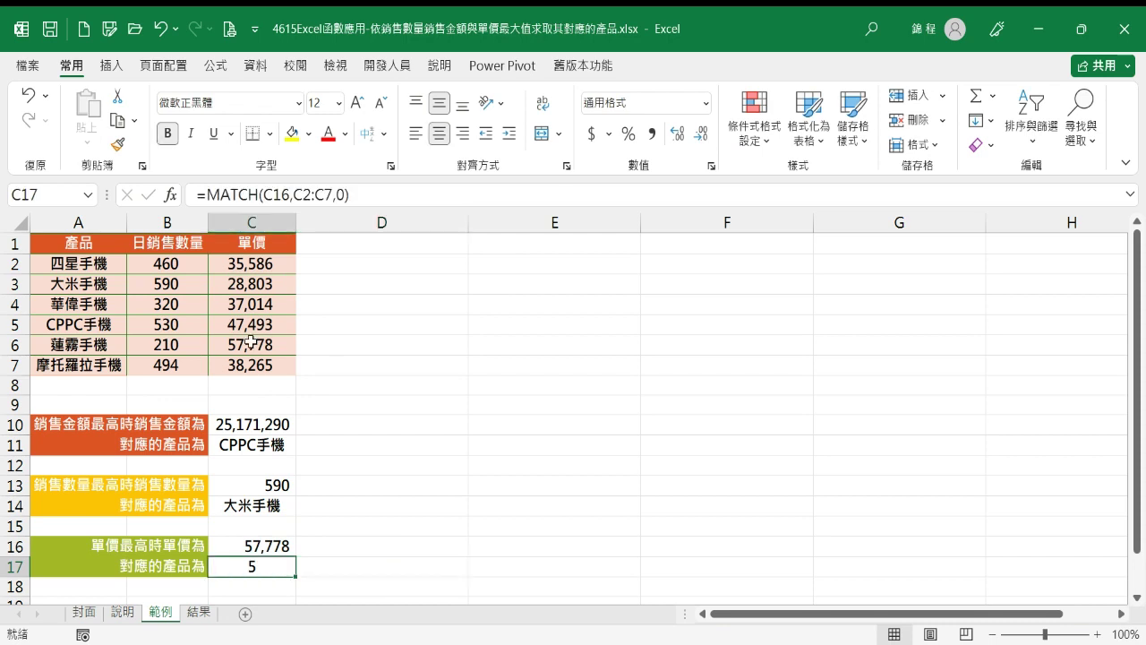
key("F2")
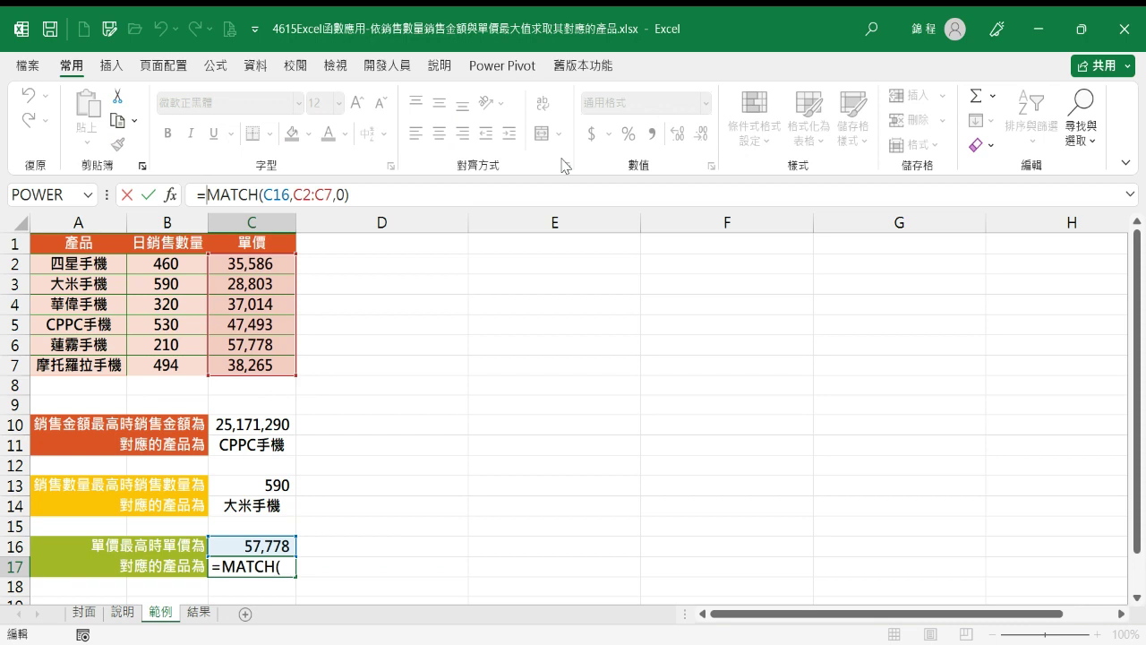
type("INDEX")
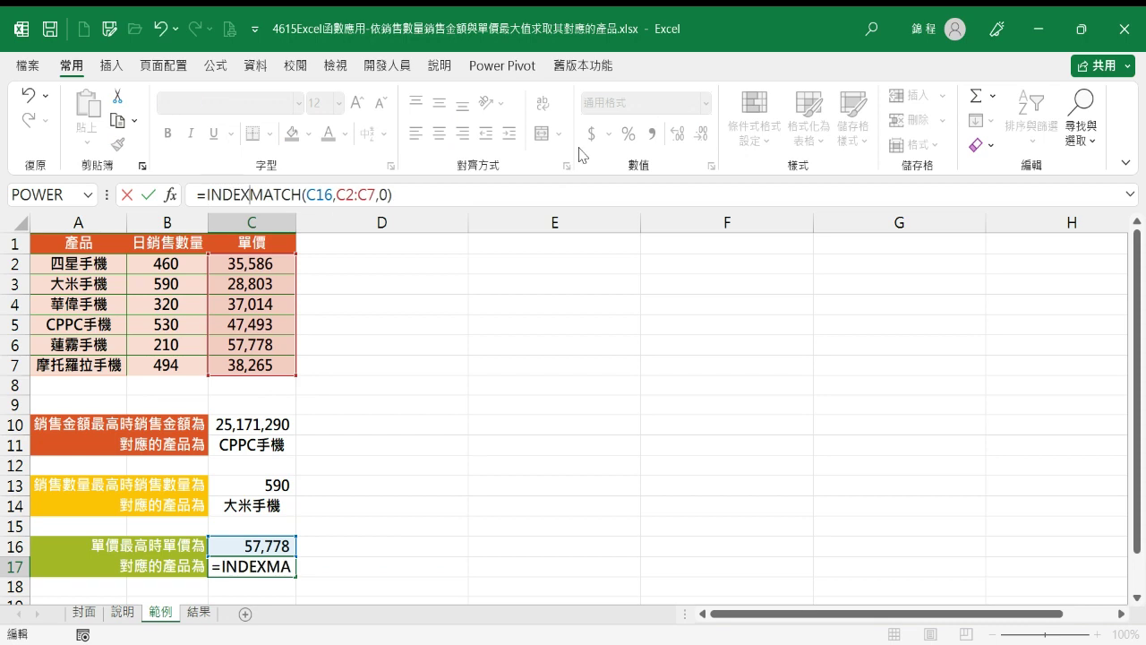
type("(")
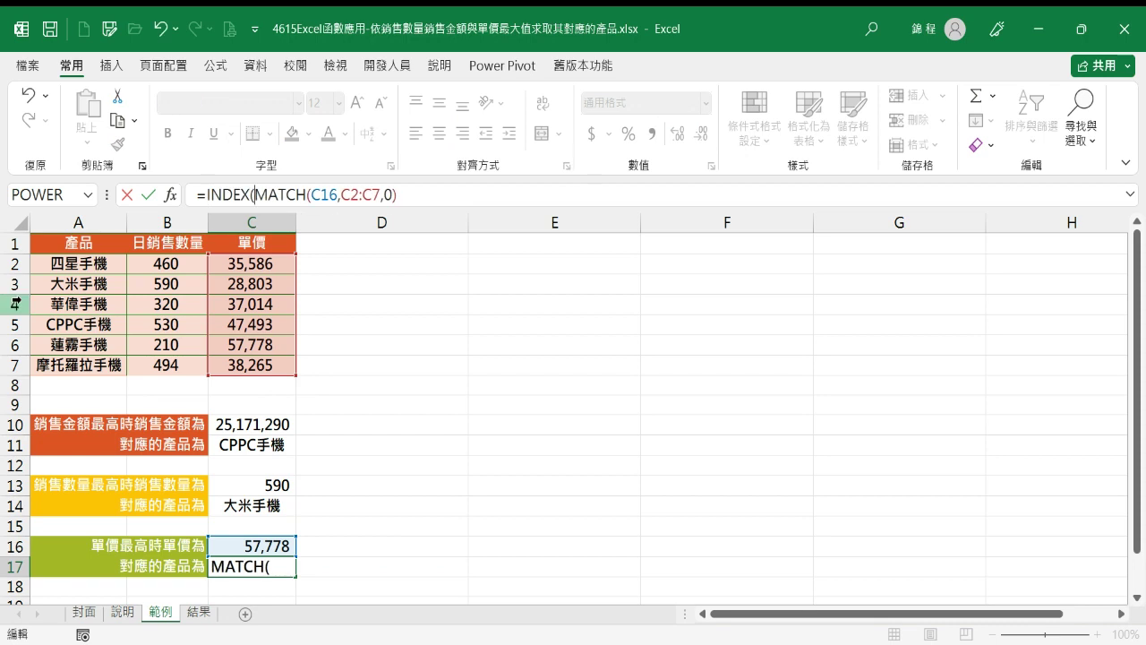
left_click_drag(78, 264, 87, 363)
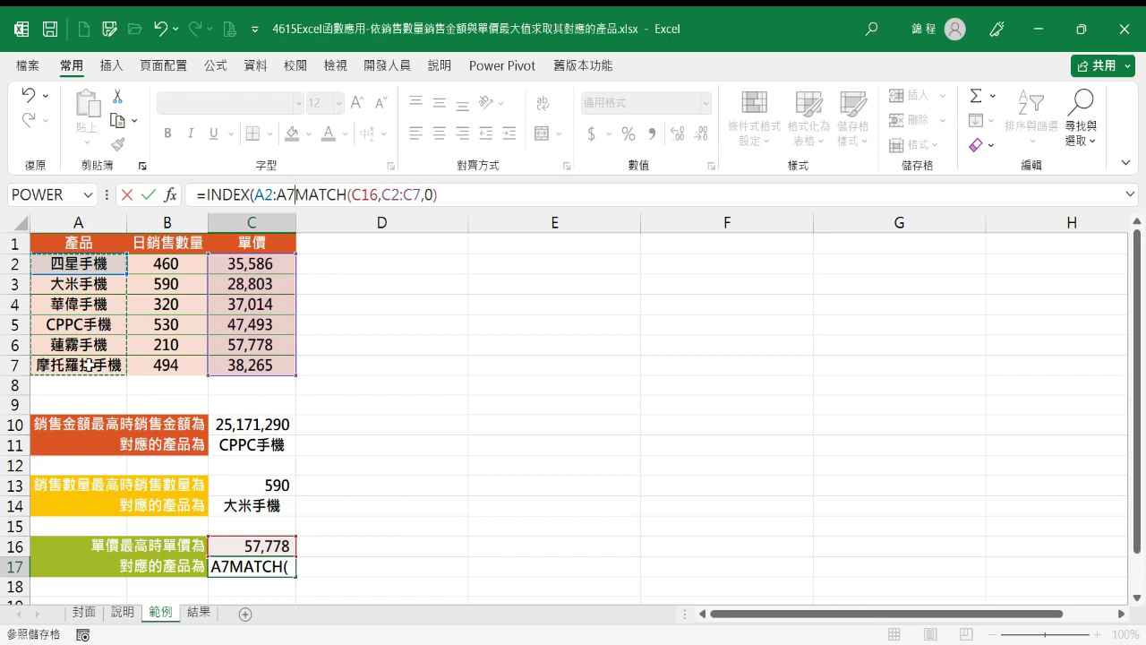
type(",")
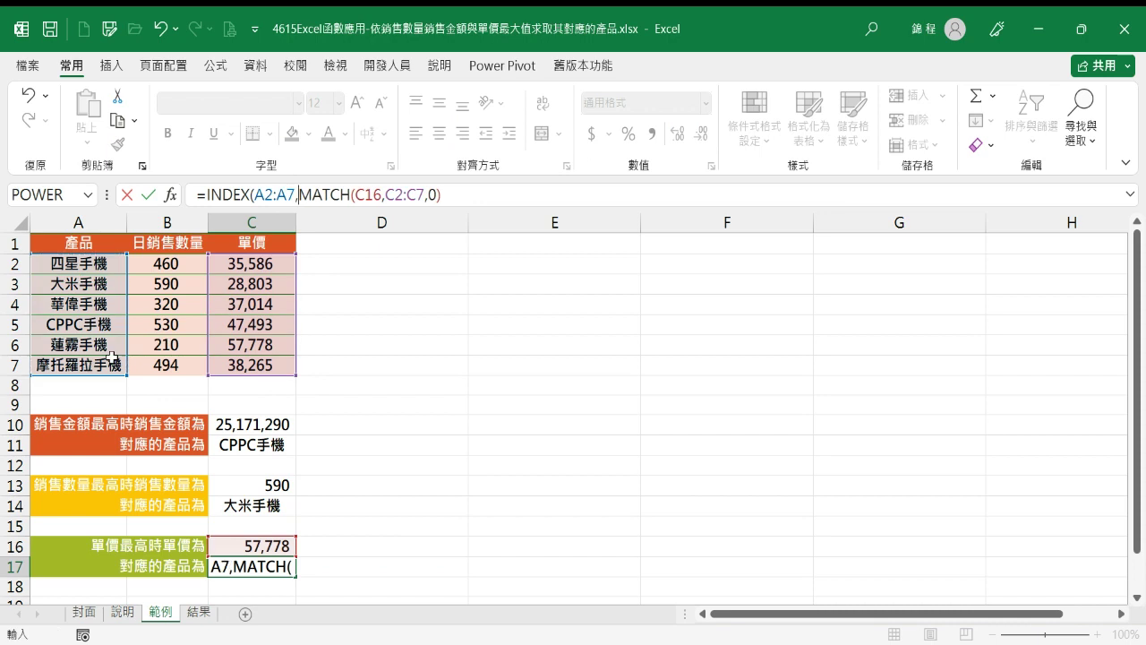
left_click(357, 194)
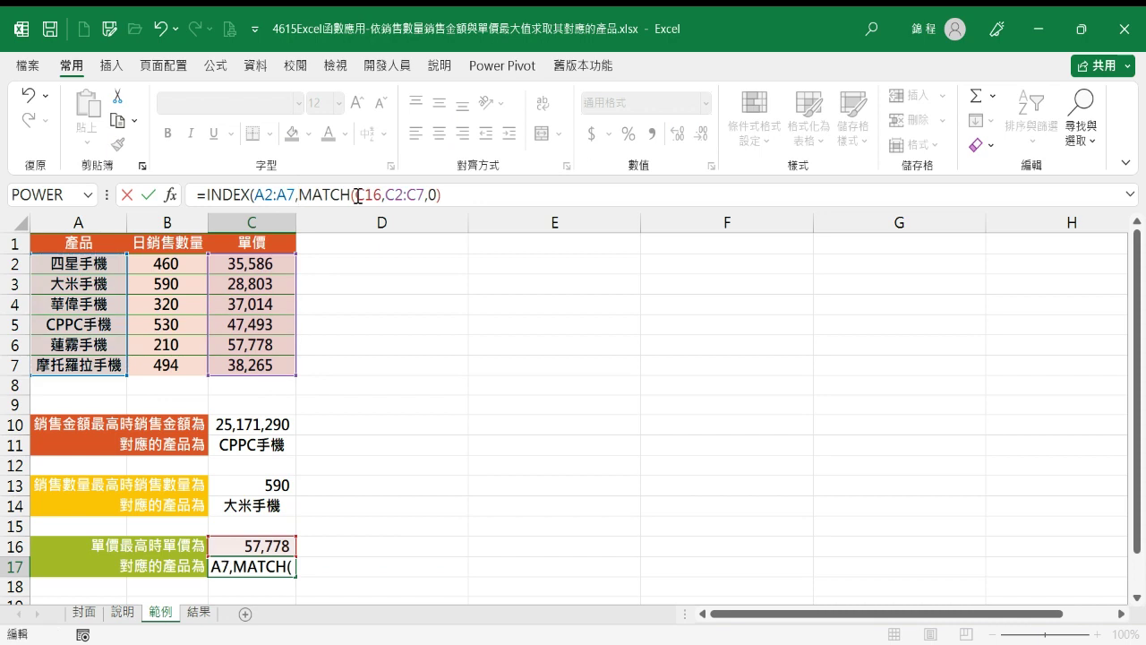
left_click(489, 194)
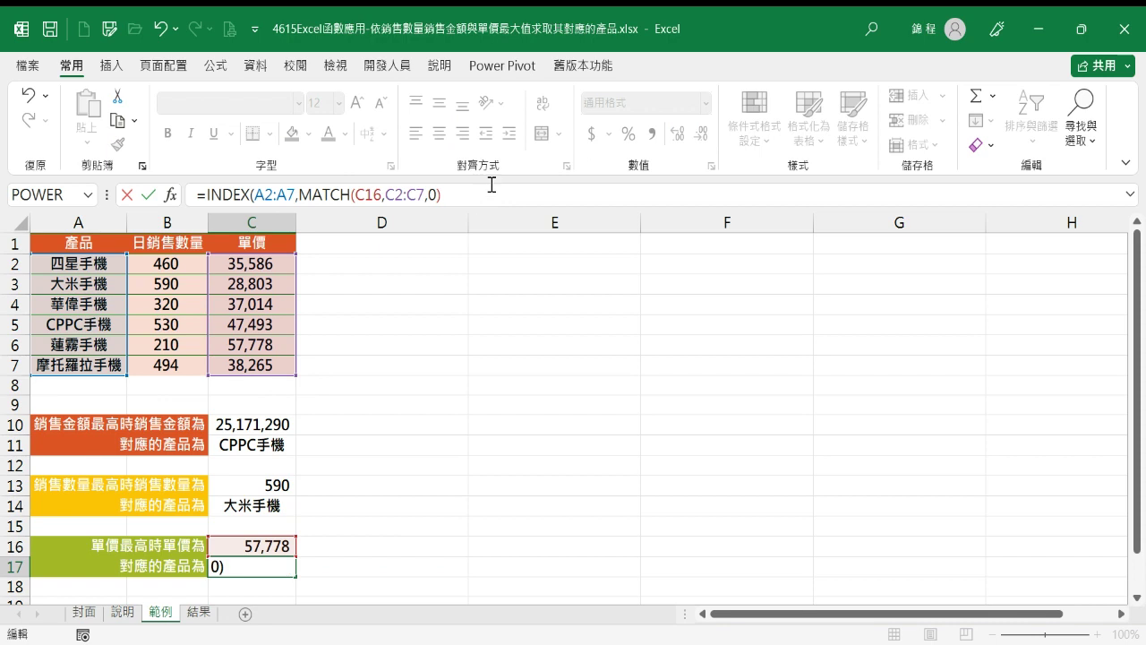
type(")")
left_click(307, 566)
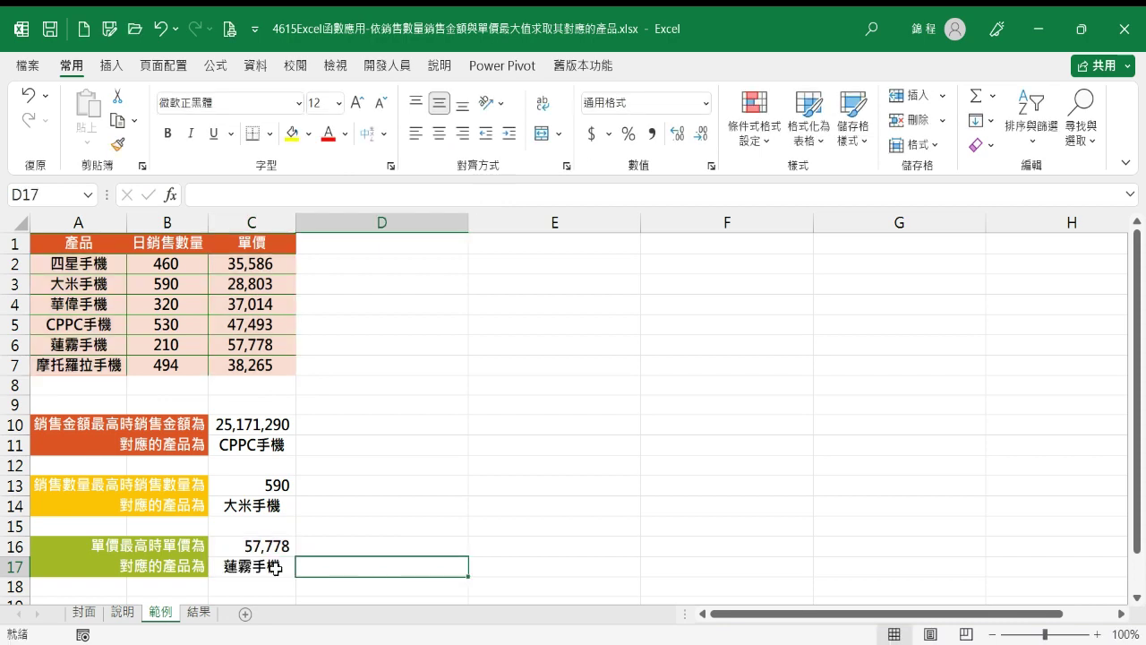
key("Left")
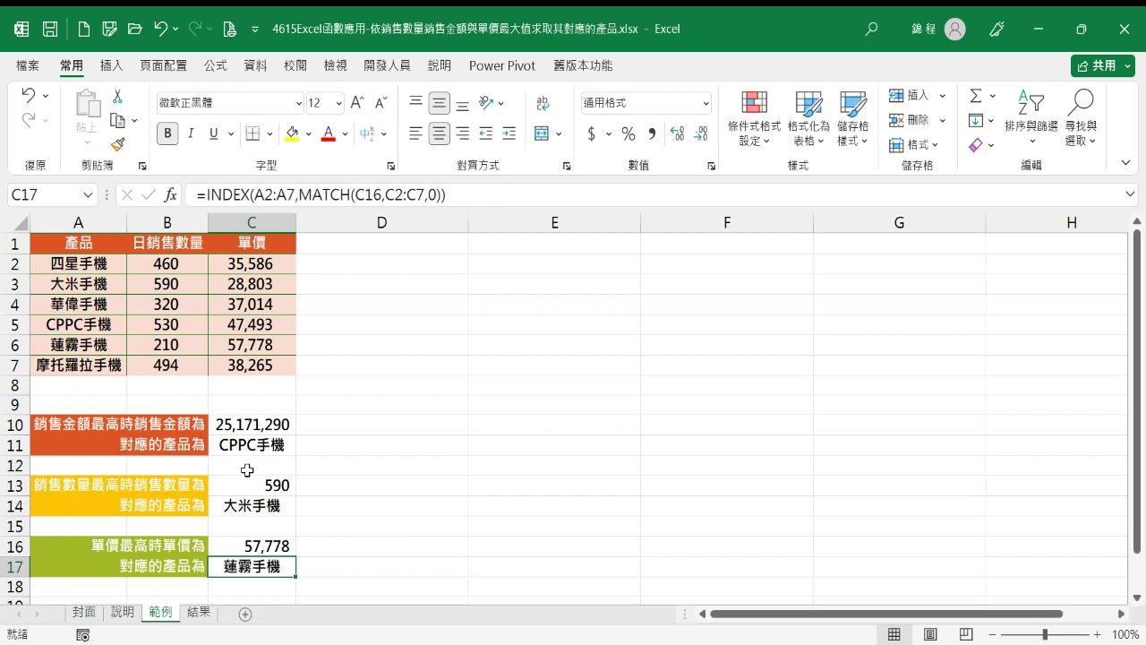